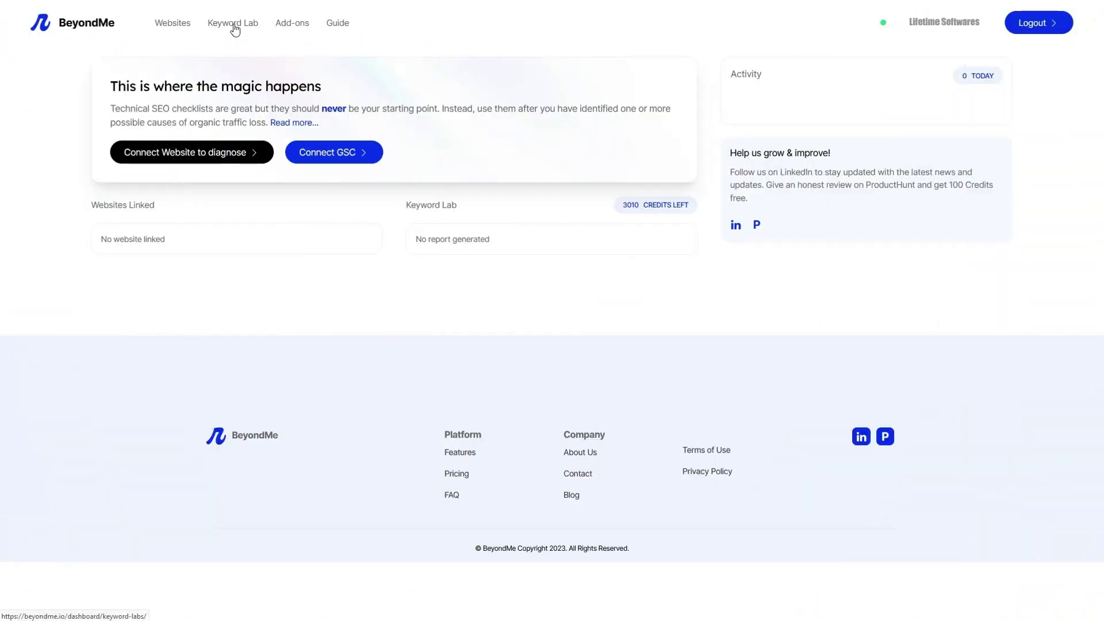
# - Run a Keyword Lab report on the seed keyword 'coffee maker' for English, United States, Google engine
pyautogui.click(235, 29)
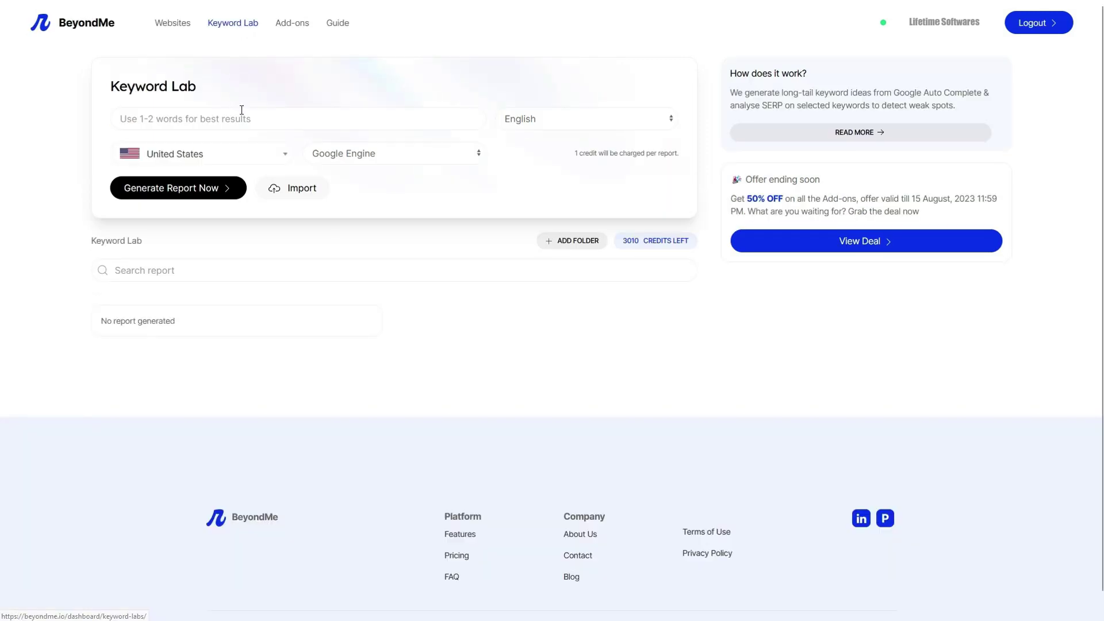
pyautogui.click(243, 114)
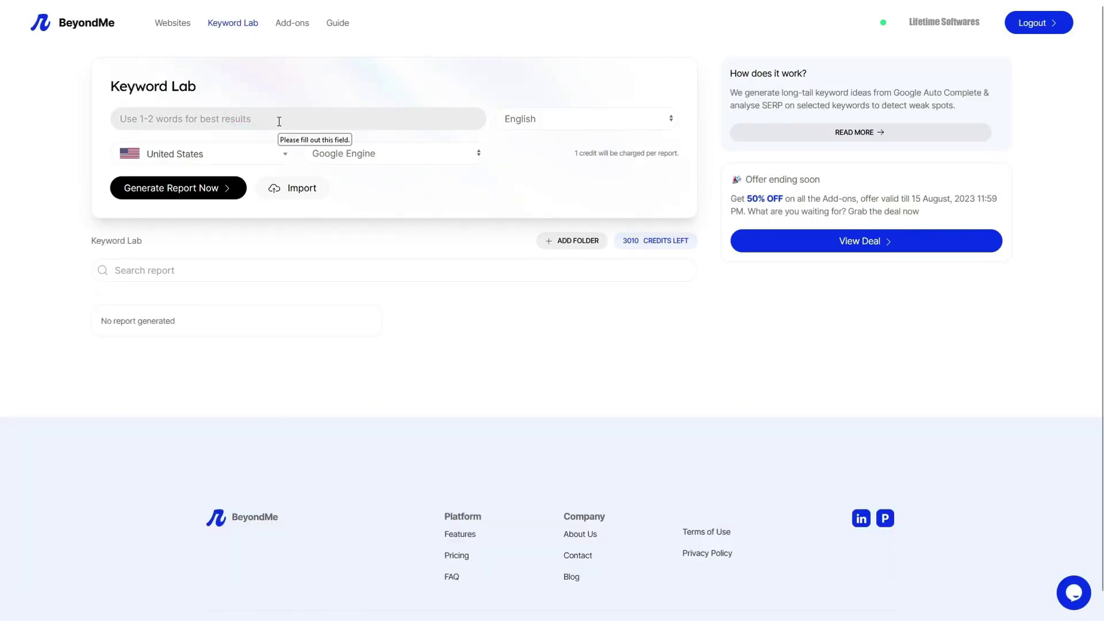
pyautogui.write('cof')
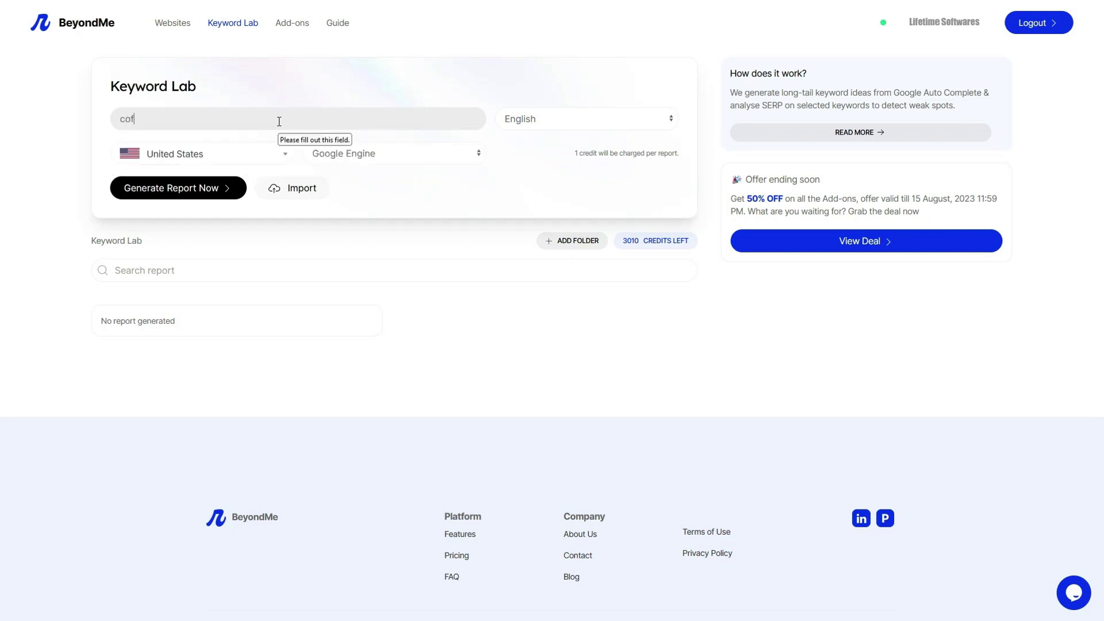
pyautogui.write('efee maker')
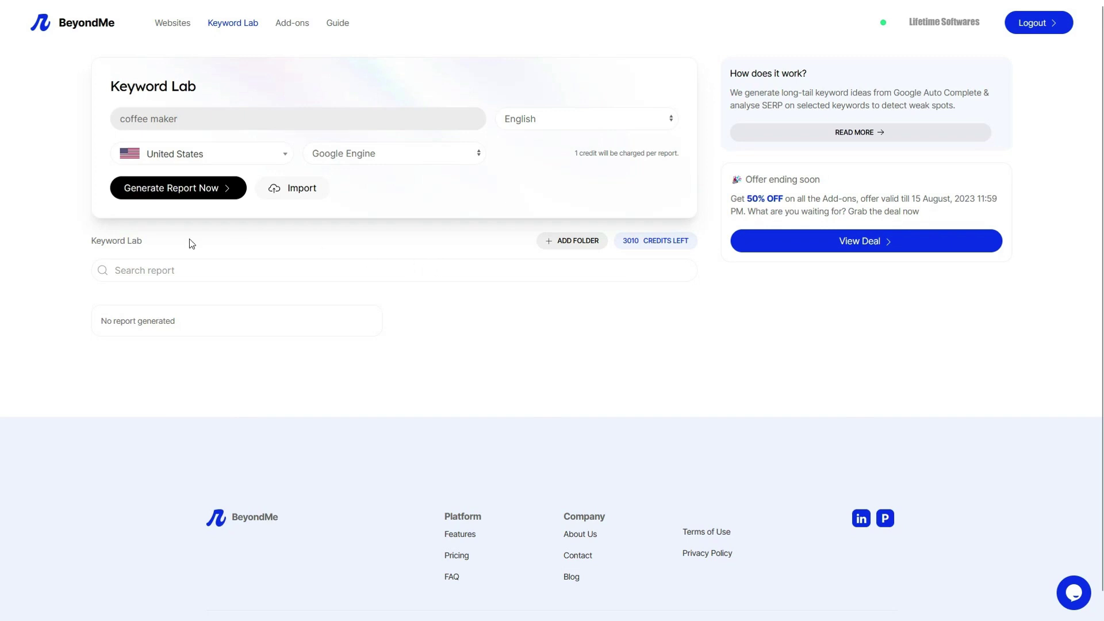
pyautogui.click(196, 196)
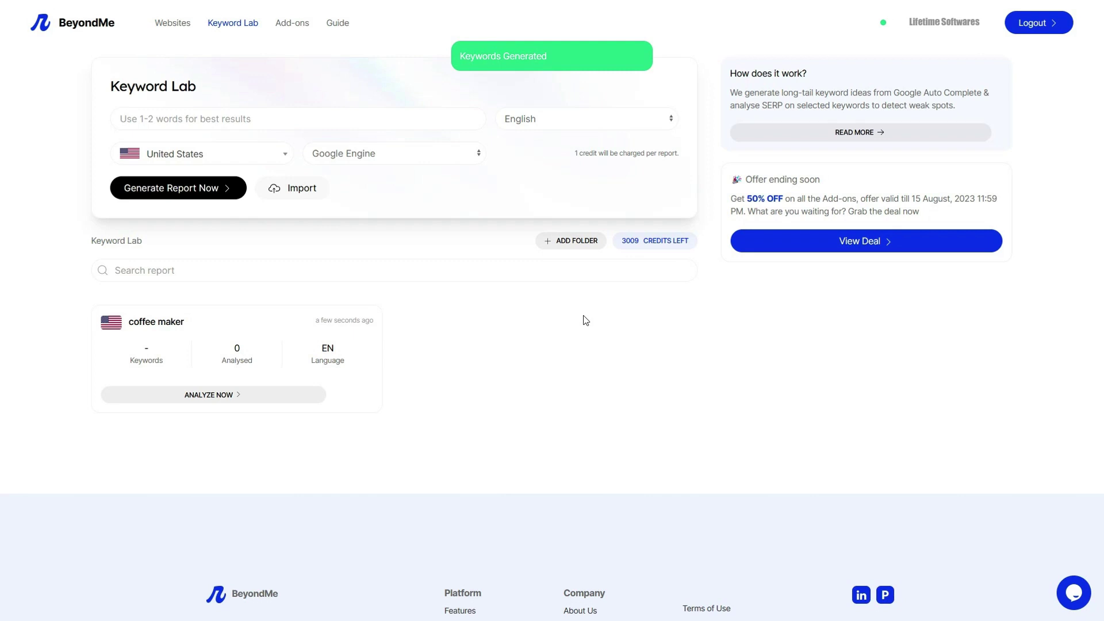
# - Open the coffee maker report card and browse its keyword table, keeping 20 rows per page
pyautogui.click(639, 55)
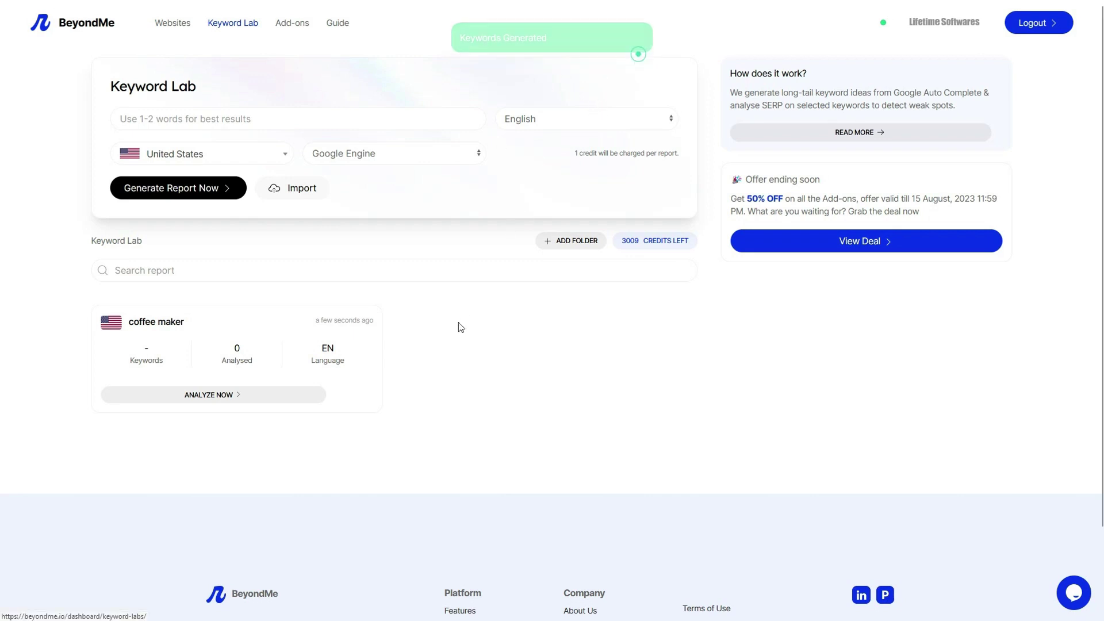
pyautogui.click(164, 325)
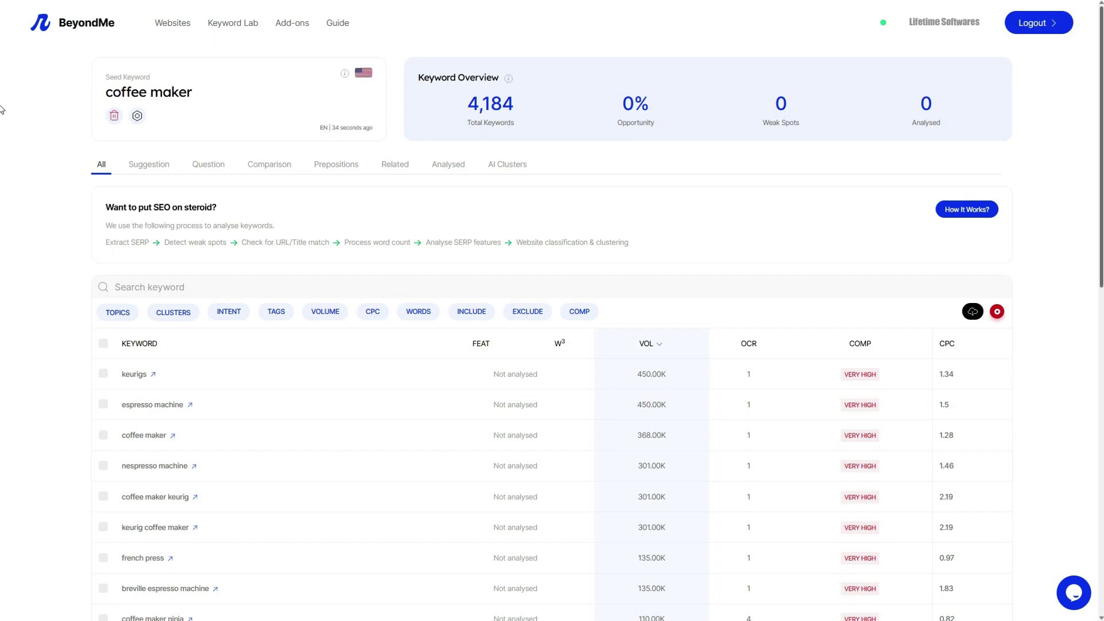
pyautogui.scroll(-7, 1057, 176)
pyautogui.scroll(-3, 1094, 345)
pyautogui.click(996, 448)
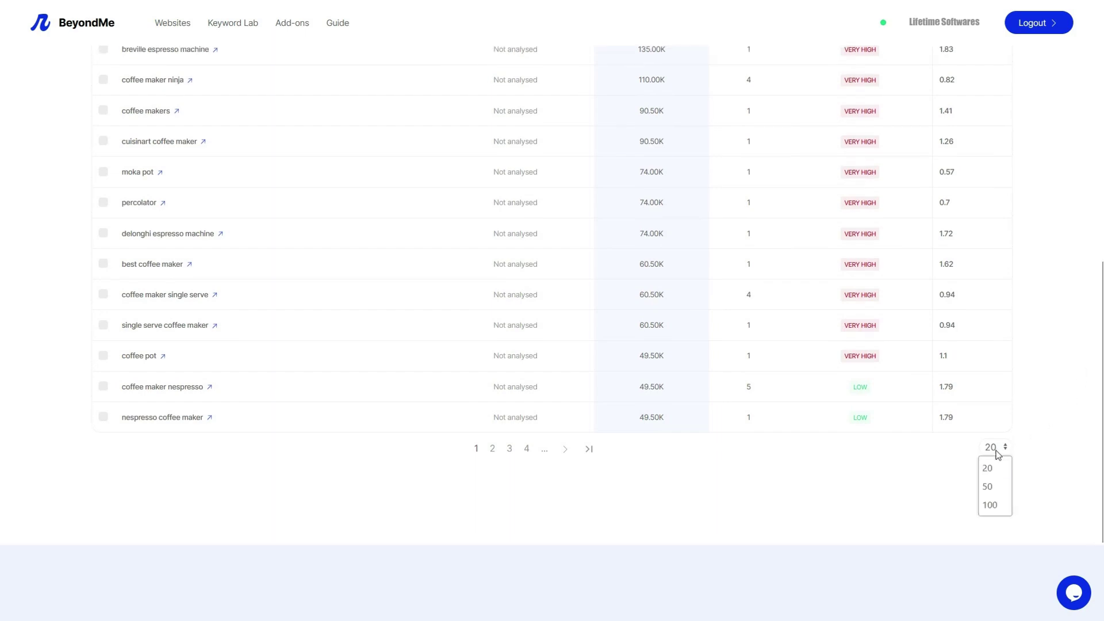
pyautogui.click(1026, 405)
pyautogui.scroll(10, 2, 357)
pyautogui.scroll(1, 1, 120)
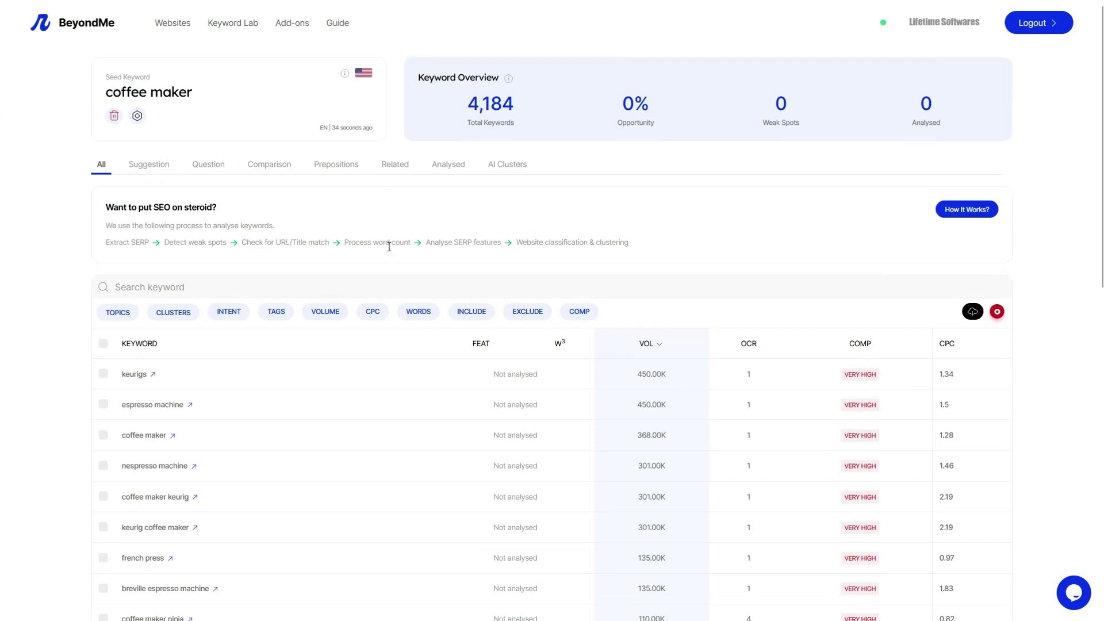
# - Browse the Suggestion and Question keyword categories of the coffee maker report
pyautogui.click(148, 172)
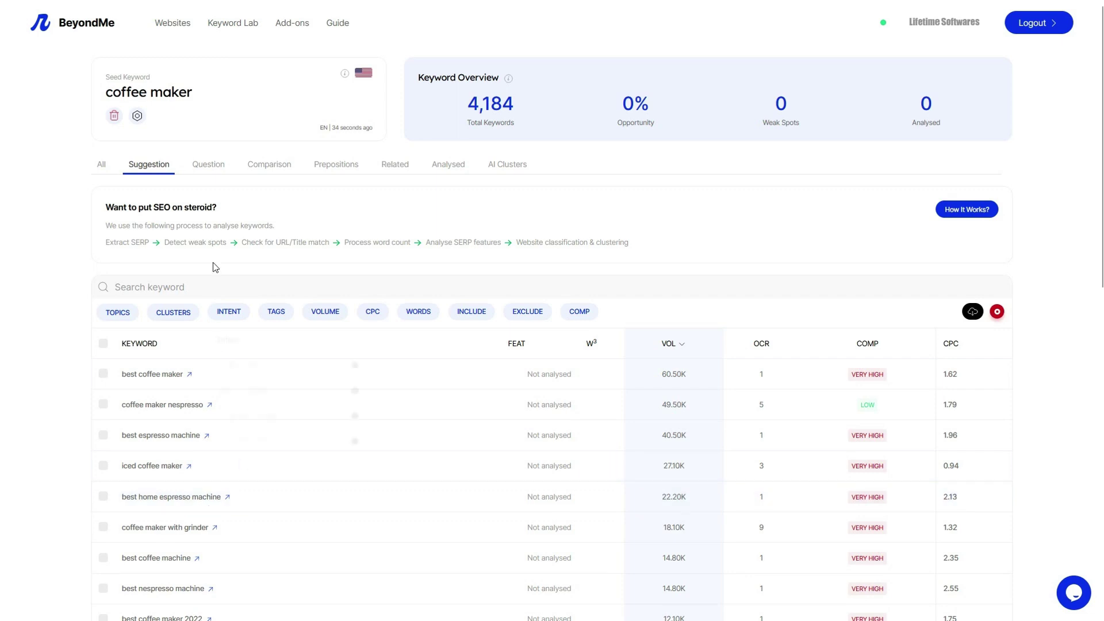
pyautogui.click(208, 172)
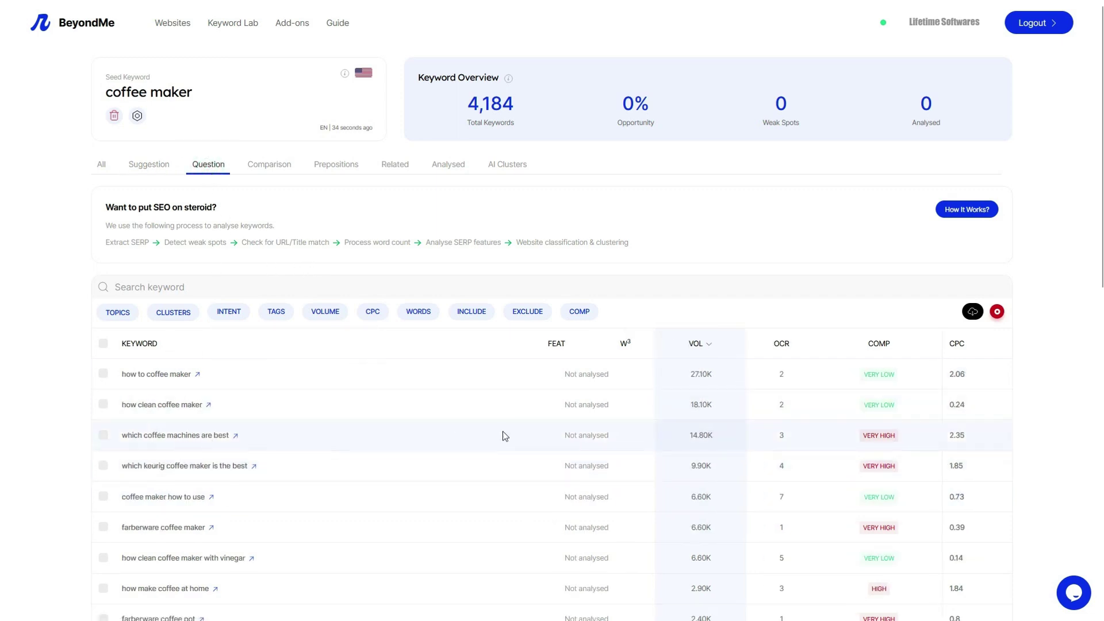
pyautogui.scroll(-3, 2, 242)
pyautogui.scroll(-5, 2, 245)
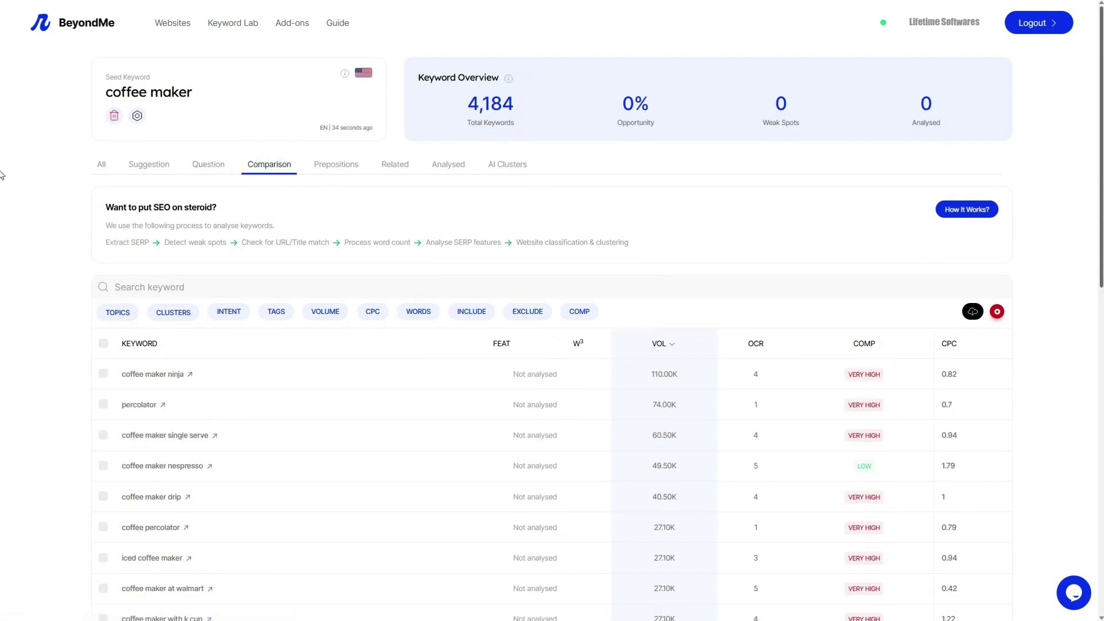
pyautogui.scroll(-3, 2, 253)
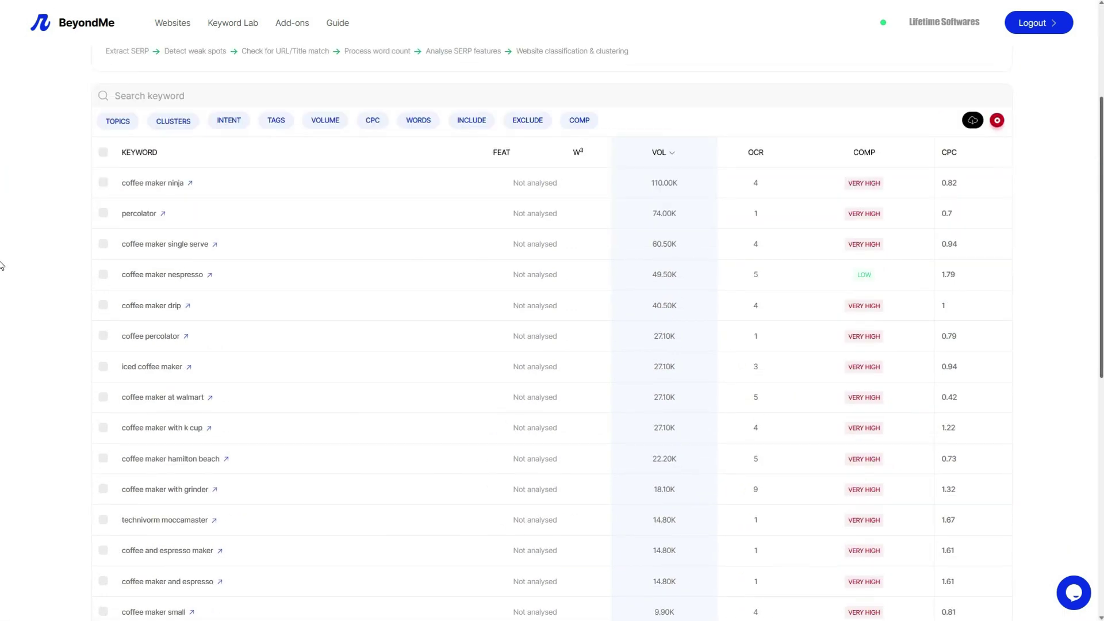
pyautogui.scroll(-5, 2, 345)
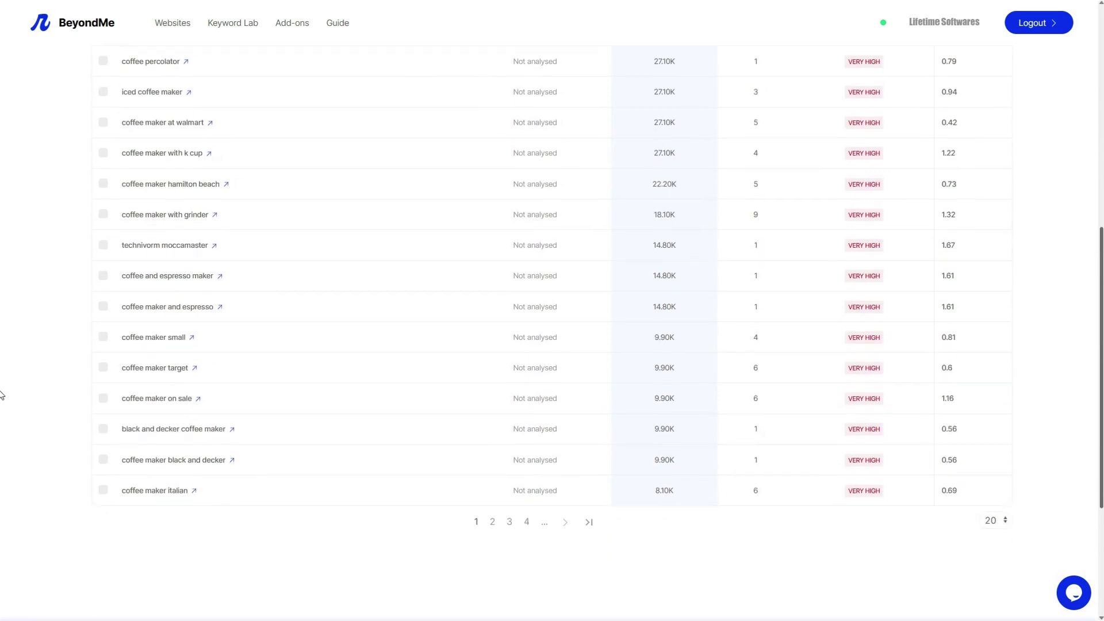
pyautogui.scroll(8, 2, 396)
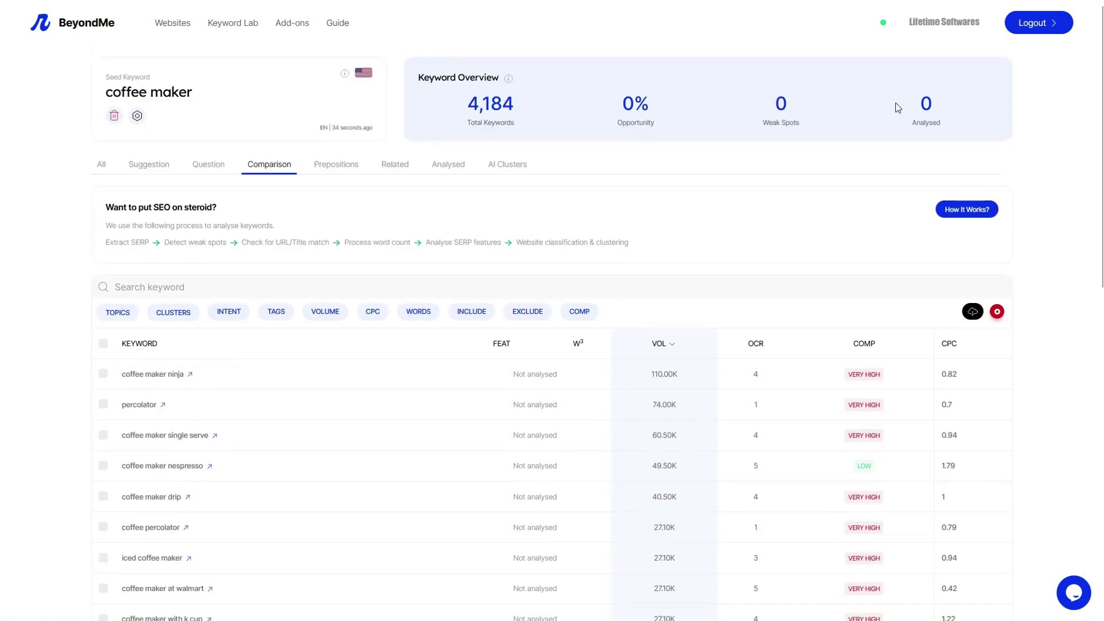
# - Check the Prepositions, Related, Analysed and AI Clusters keyword tabs
pyautogui.click(340, 174)
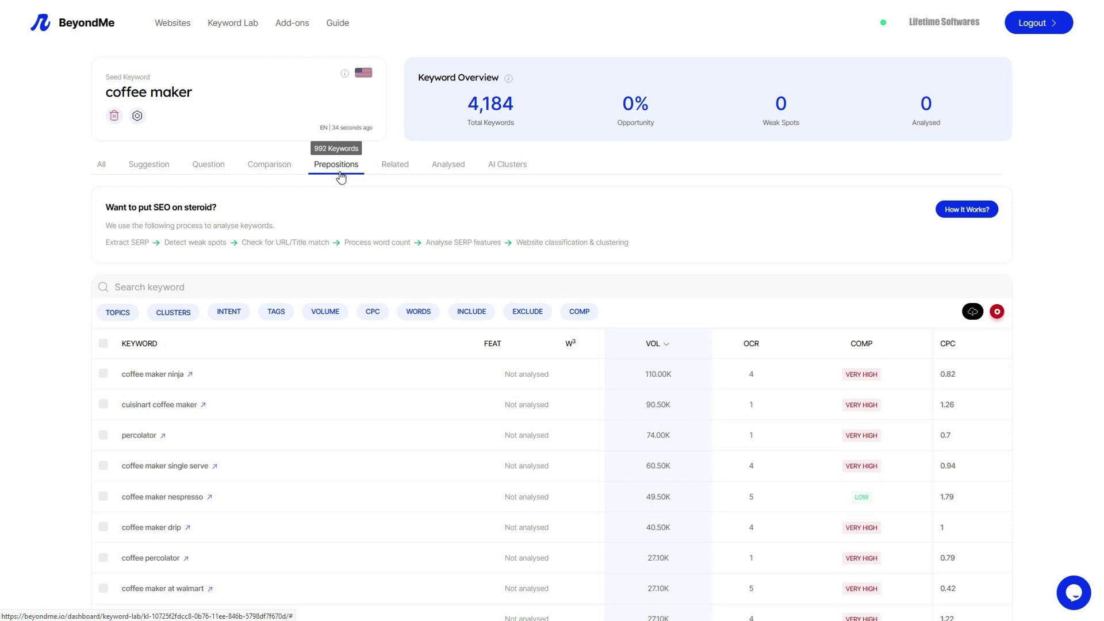
pyautogui.click(398, 173)
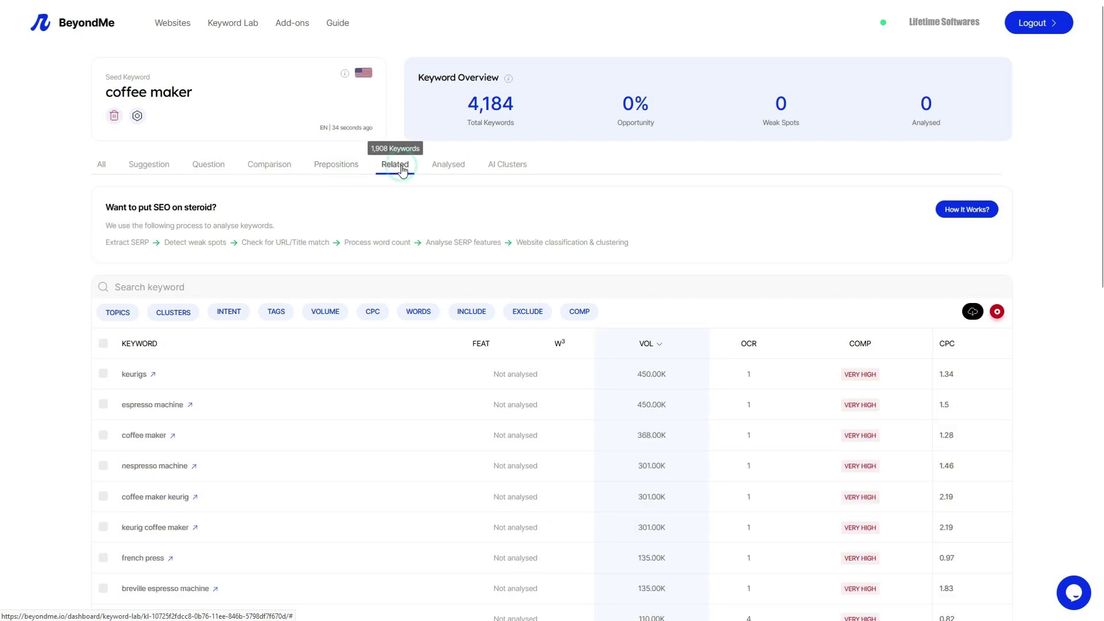
pyautogui.click(449, 171)
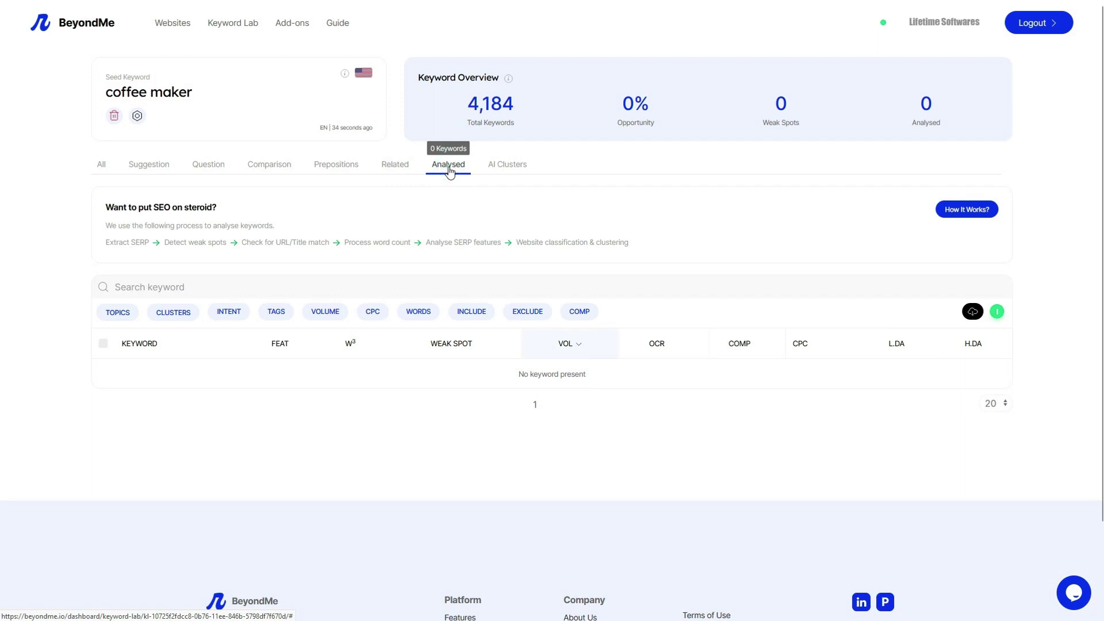
pyautogui.click(509, 168)
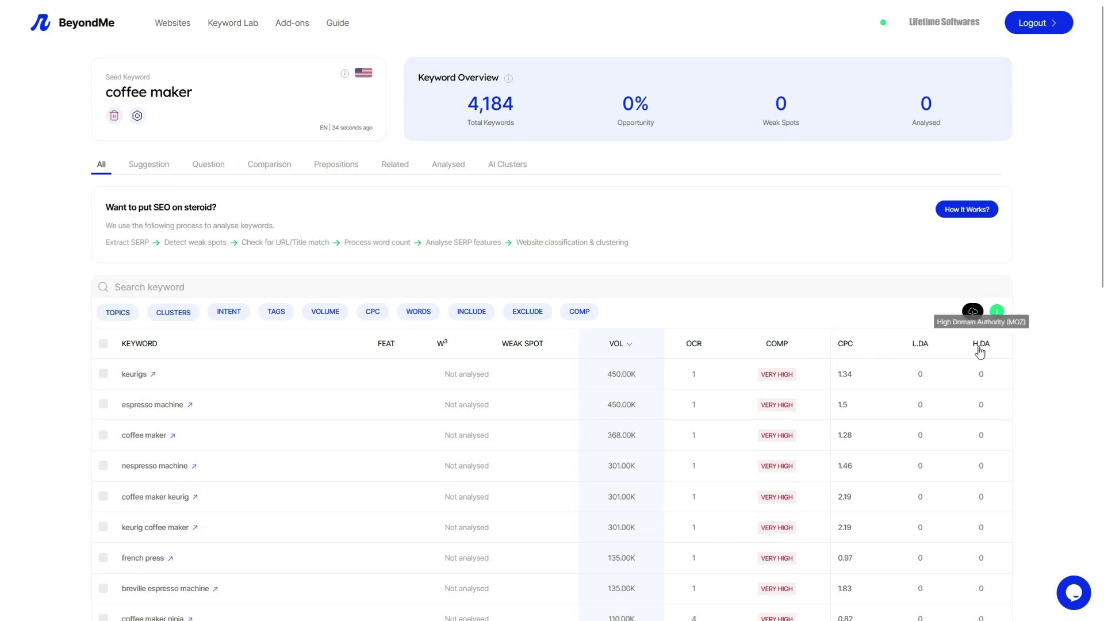
# - Filter the coffee maker keywords to Very Low competition only
pyautogui.click(580, 311)
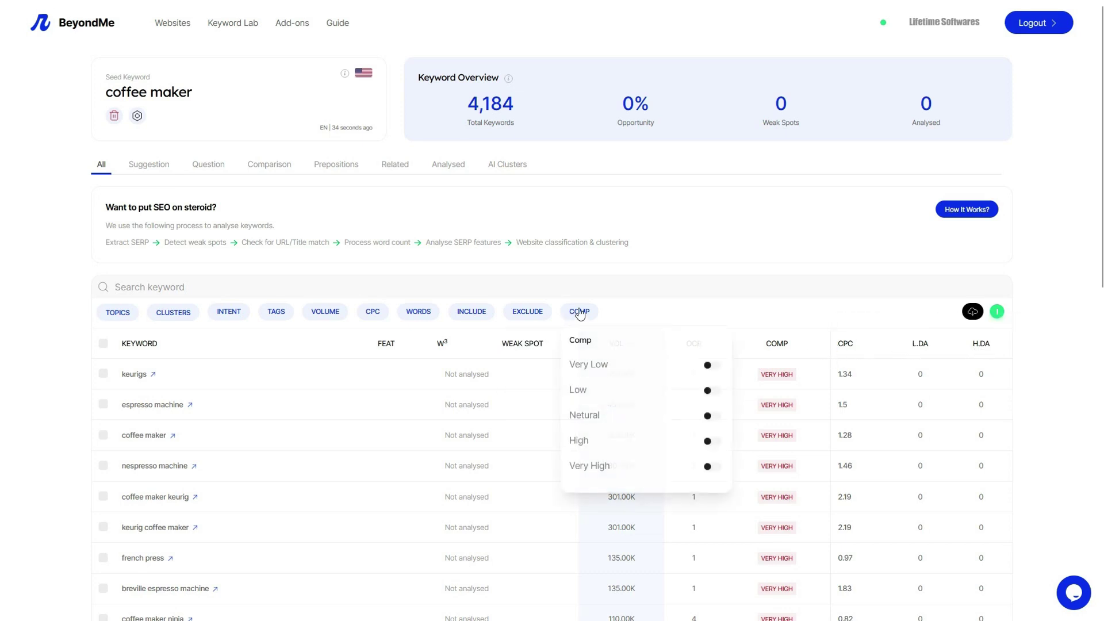
pyautogui.click(712, 365)
pyautogui.click(814, 251)
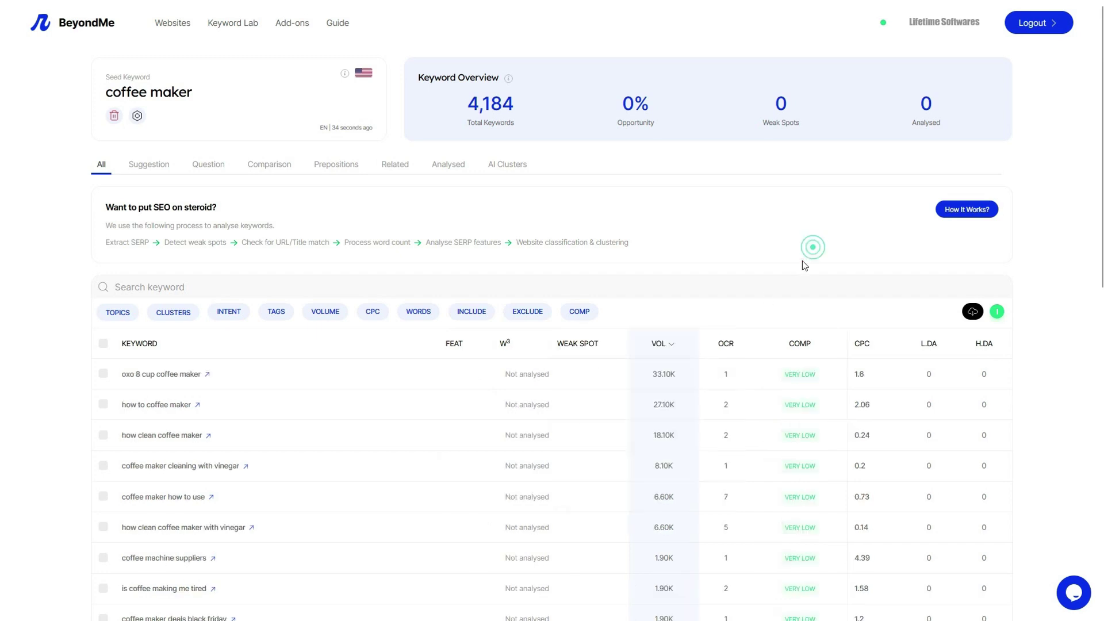
# - Select six keywords such as 'how does coffee maker work' and run SERP analysis on them
pyautogui.scroll(-3, 2, 235)
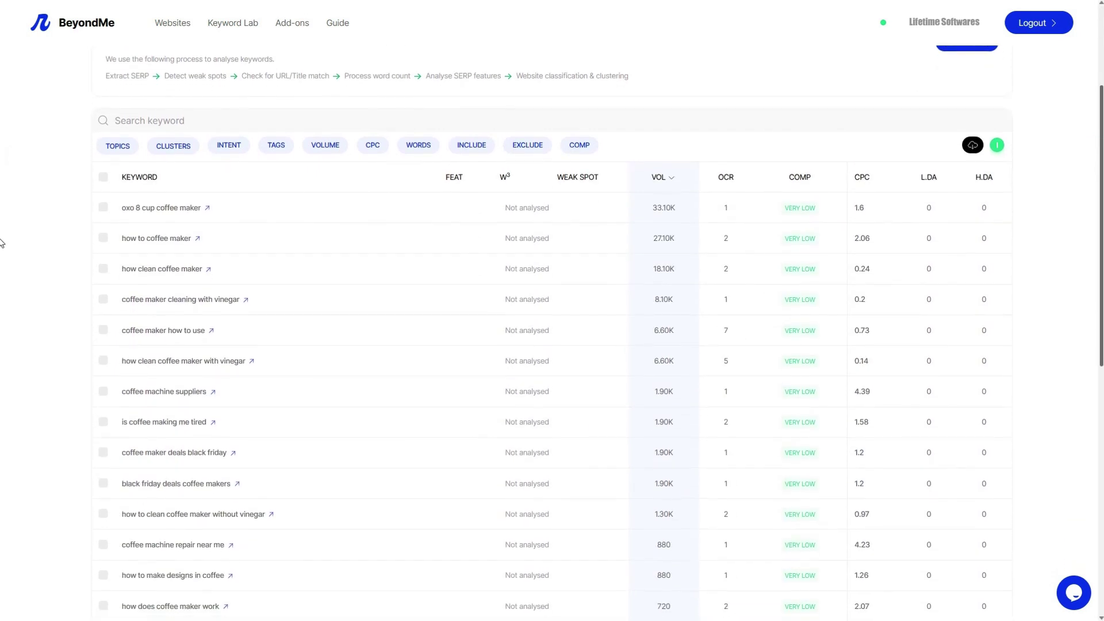
pyautogui.scroll(-2, 3, 265)
pyautogui.scroll(-4, 2, 288)
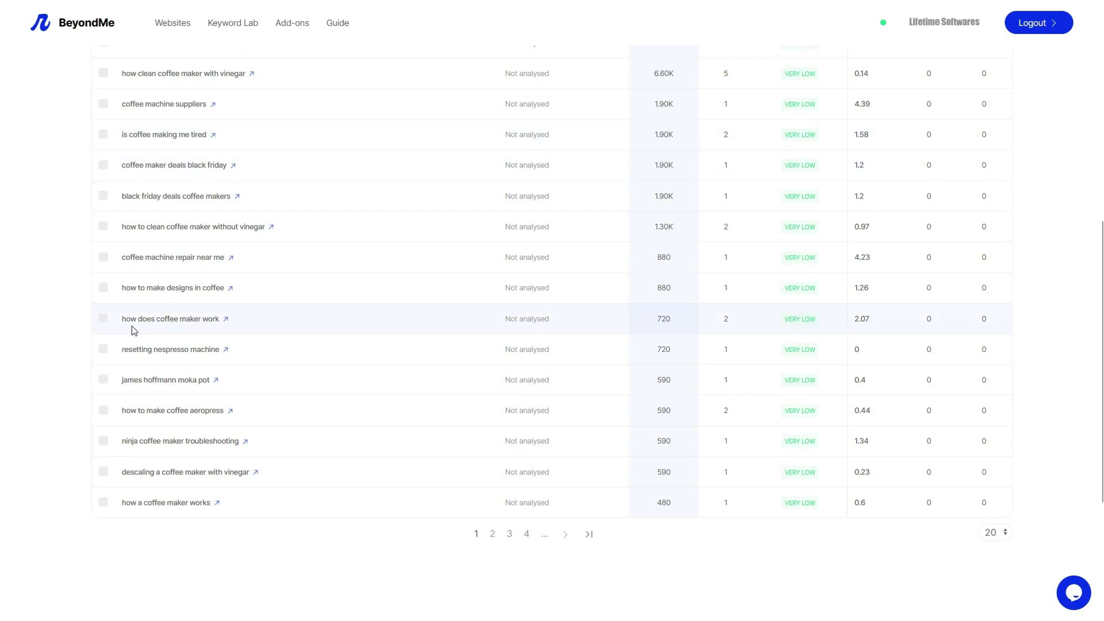
pyautogui.click(103, 319)
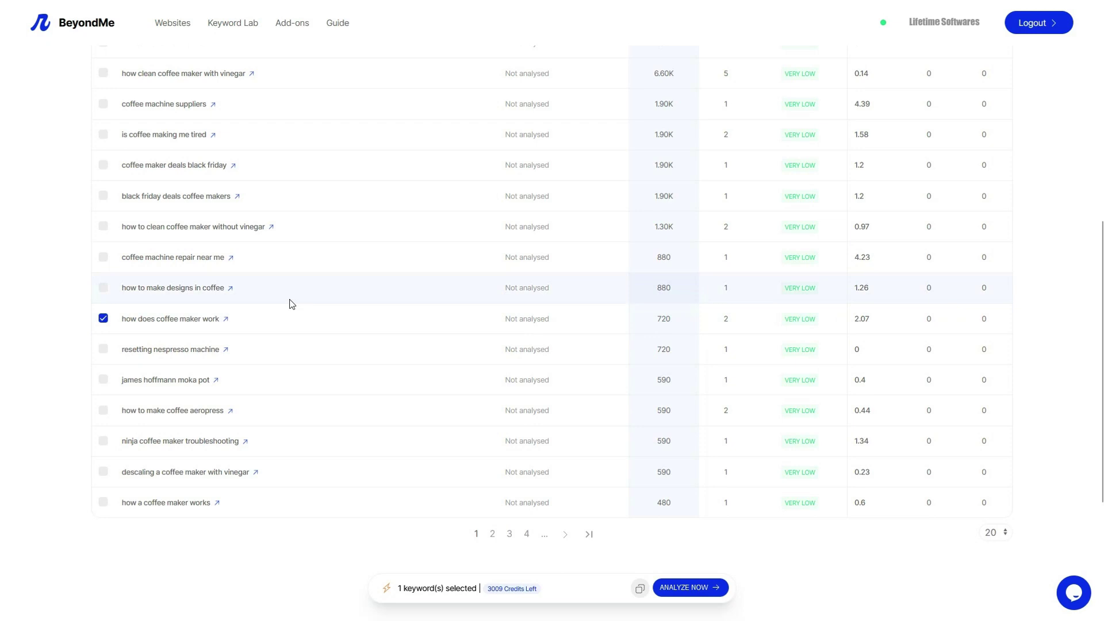
pyautogui.click(101, 230)
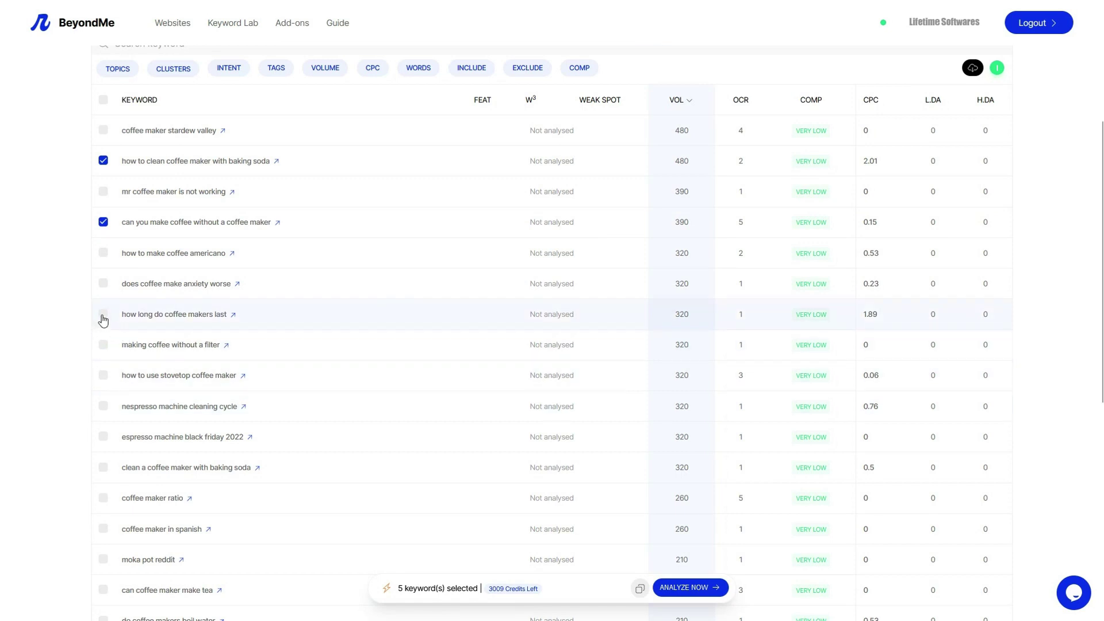
pyautogui.click(104, 376)
pyautogui.click(700, 591)
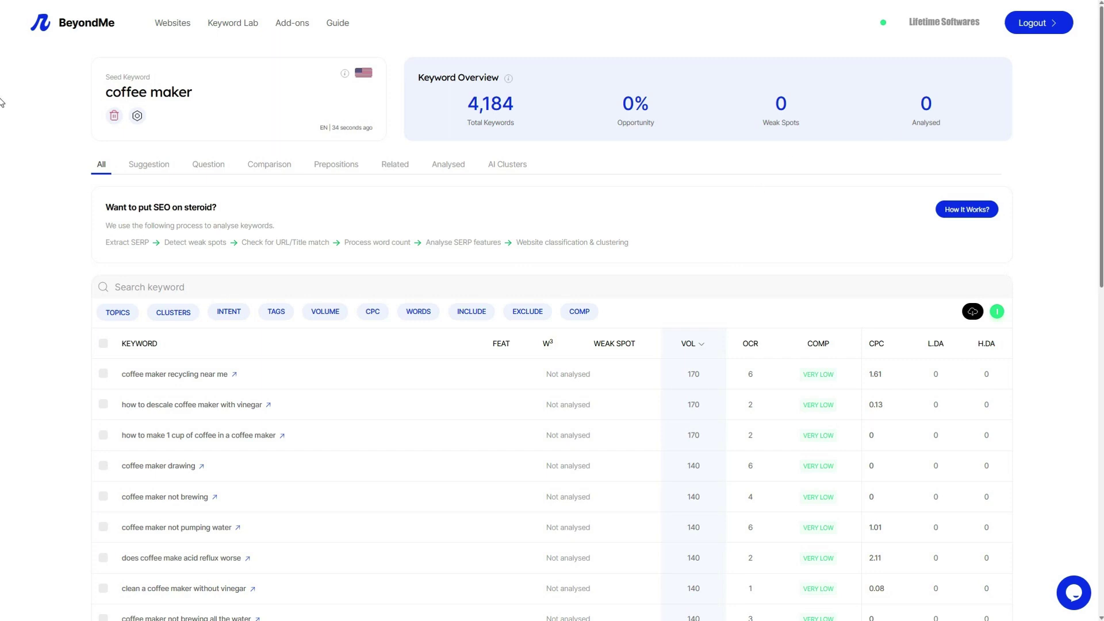
pyautogui.click(447, 167)
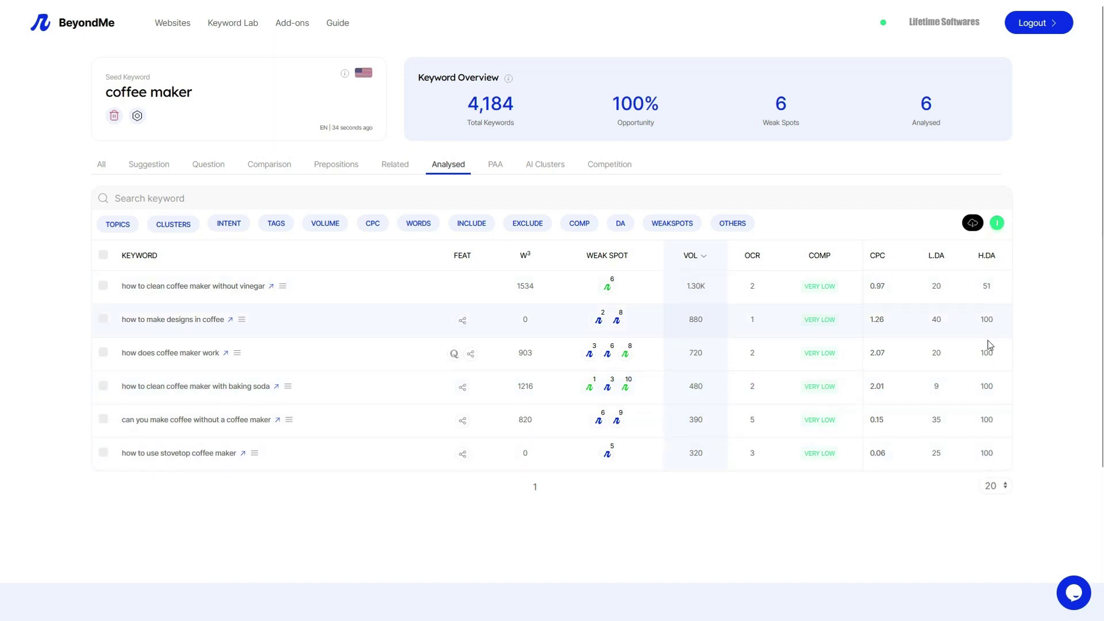
pyautogui.moveTo(608, 455)
pyautogui.moveTo(616, 422)
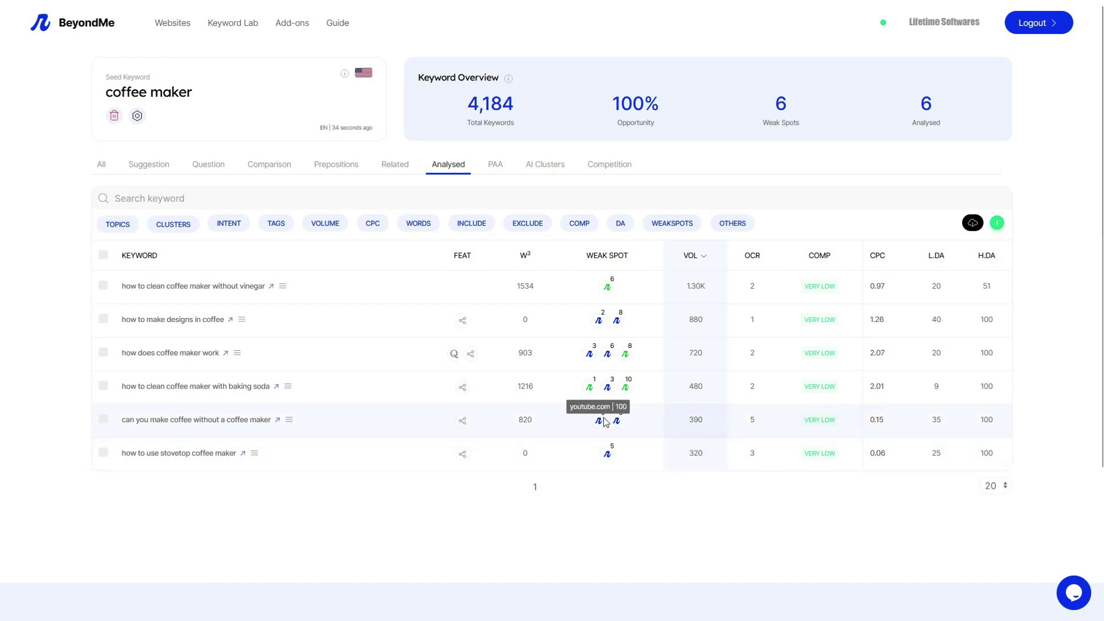
pyautogui.moveTo(594, 390)
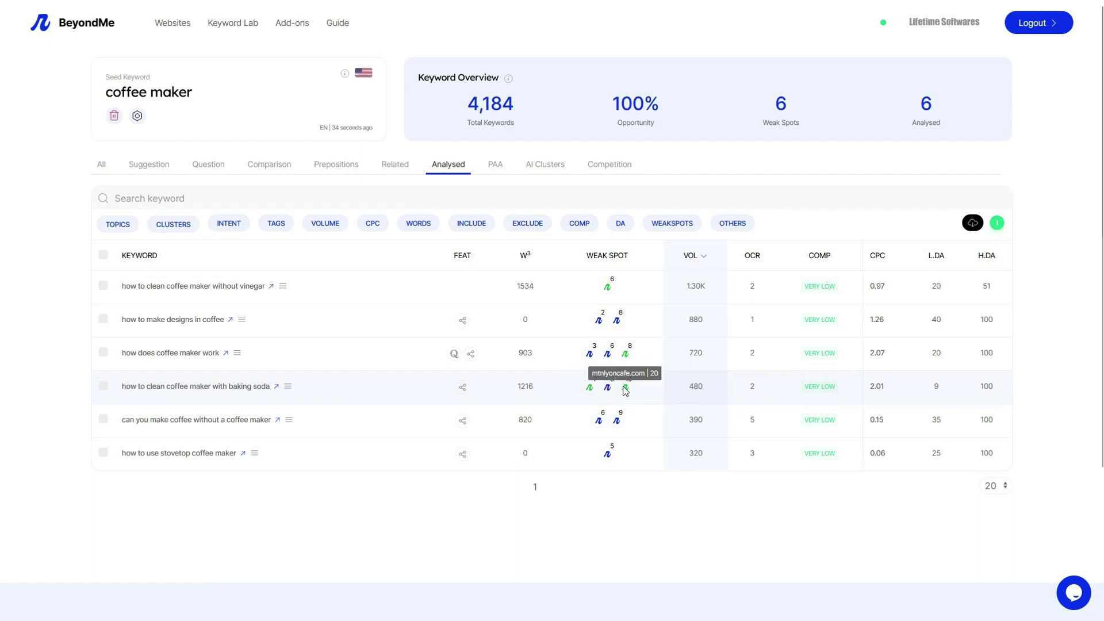
pyautogui.moveTo(626, 356)
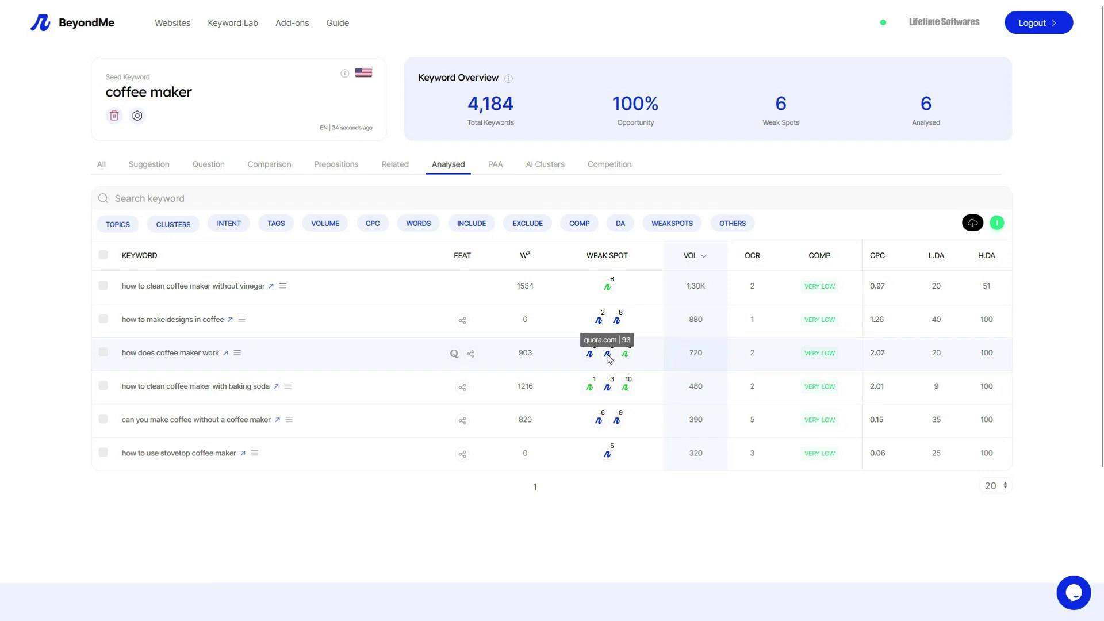
pyautogui.moveTo(591, 347)
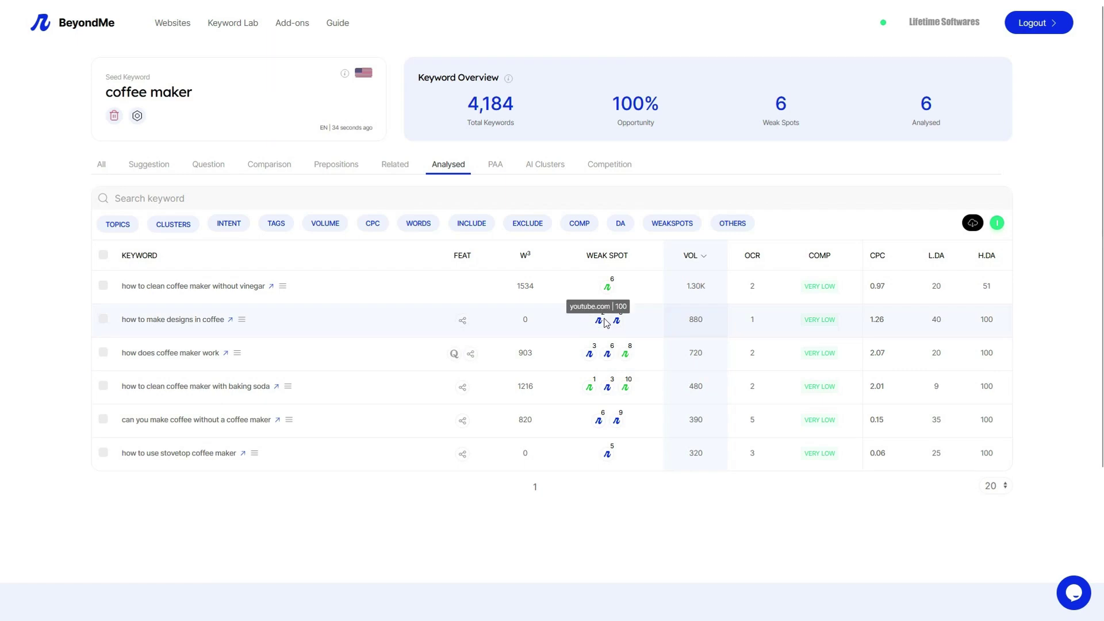
pyautogui.moveTo(606, 291)
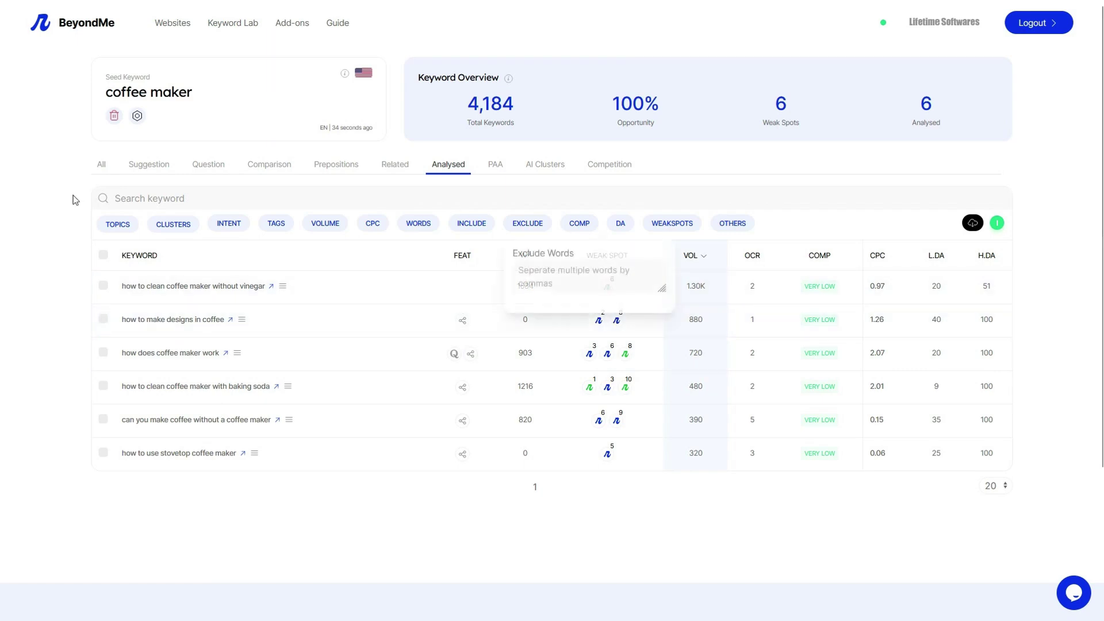
# - Review the vinegar keyword's SERP results, noting competitor DAs of 20 and 22
pyautogui.click(283, 287)
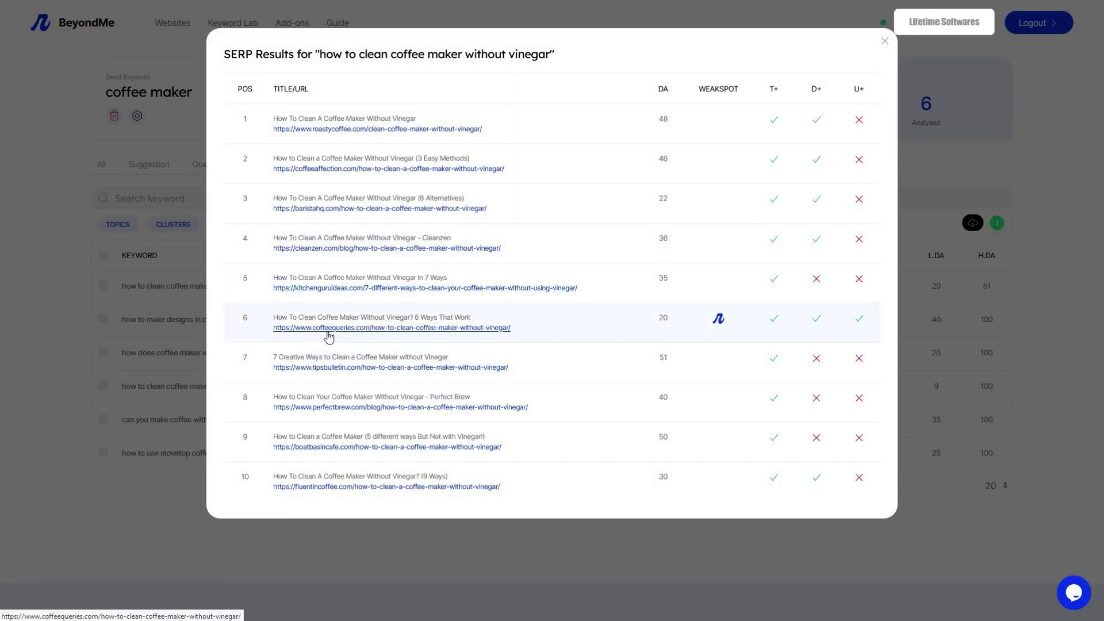
pyautogui.doubleClick(666, 318)
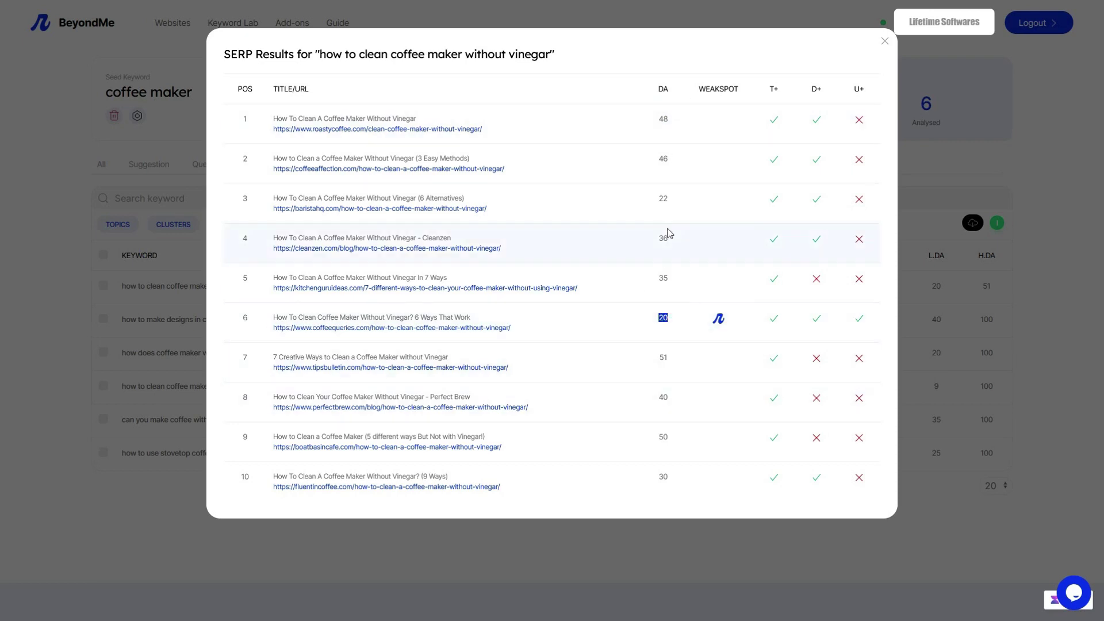
pyautogui.moveTo(673, 206); pyautogui.dragTo(636, 207)
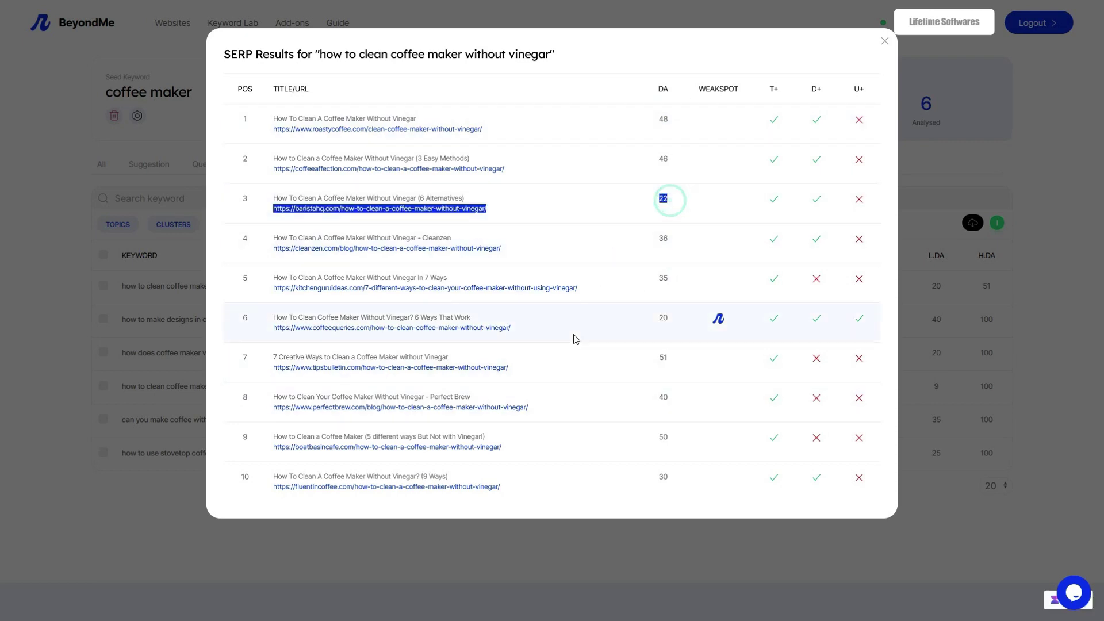
pyautogui.click(885, 41)
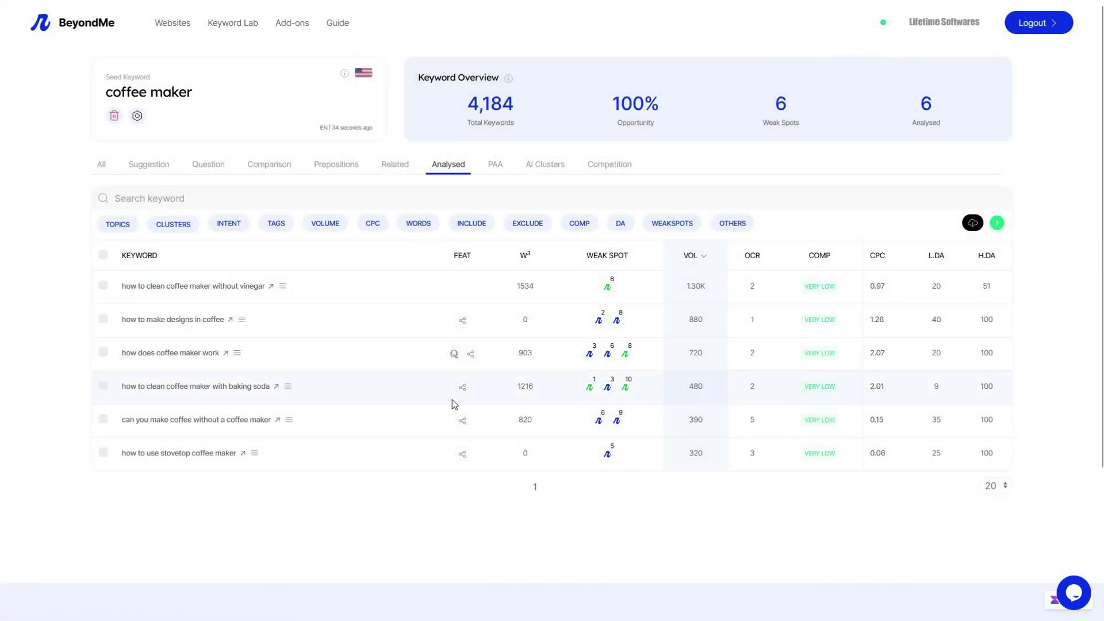
# - Open the baking soda keyword's SERP, noting DAs 9, 22, 20, and select the lux-haus.net URL
pyautogui.click(288, 387)
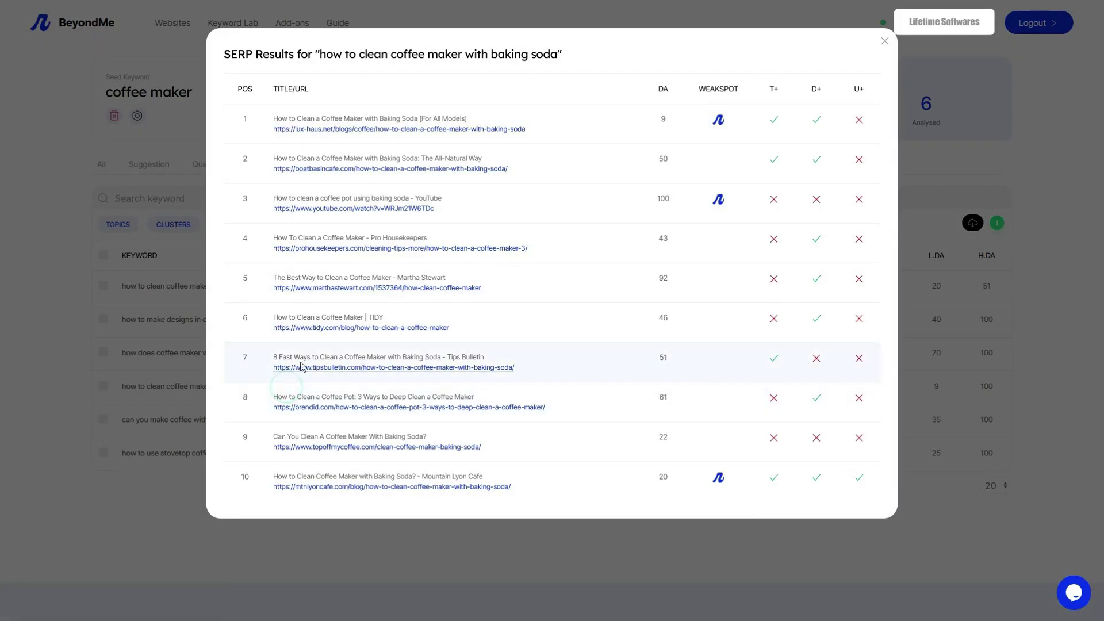
pyautogui.doubleClick(663, 119)
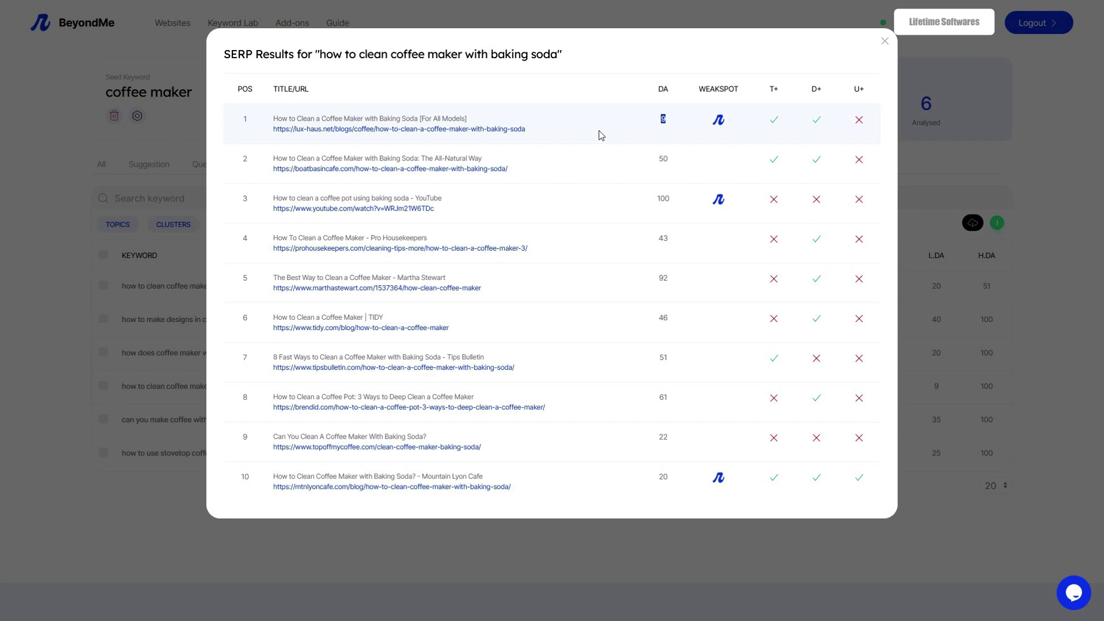
pyautogui.doubleClick(664, 437)
pyautogui.doubleClick(662, 477)
pyautogui.moveTo(533, 129); pyautogui.dragTo(418, 134)
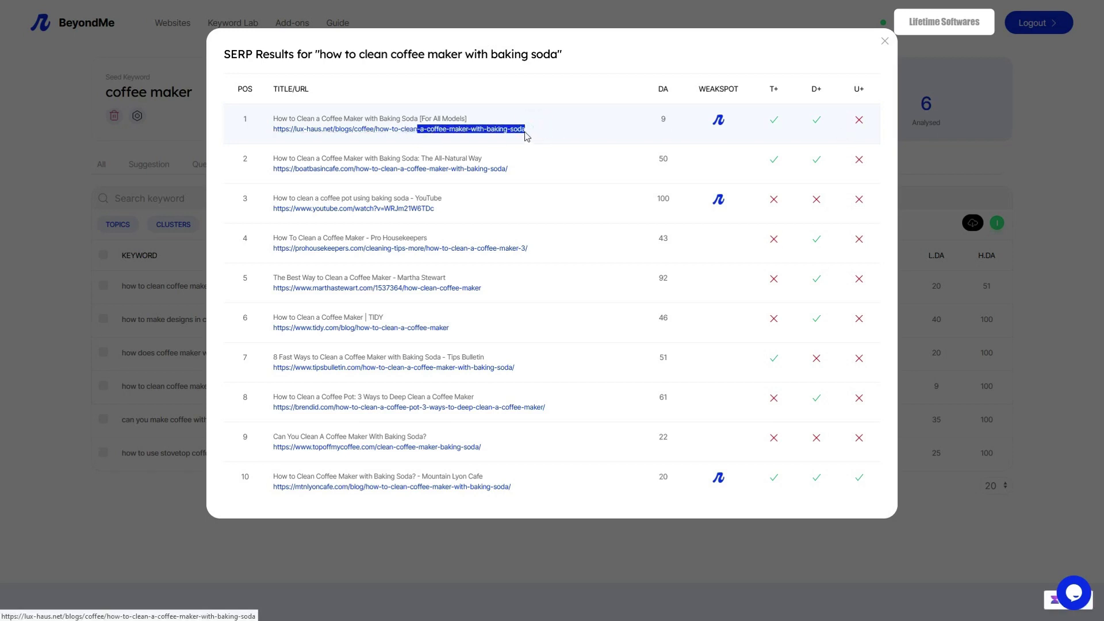
# - Clear the text selection in the search result URL
pyautogui.click(553, 126)
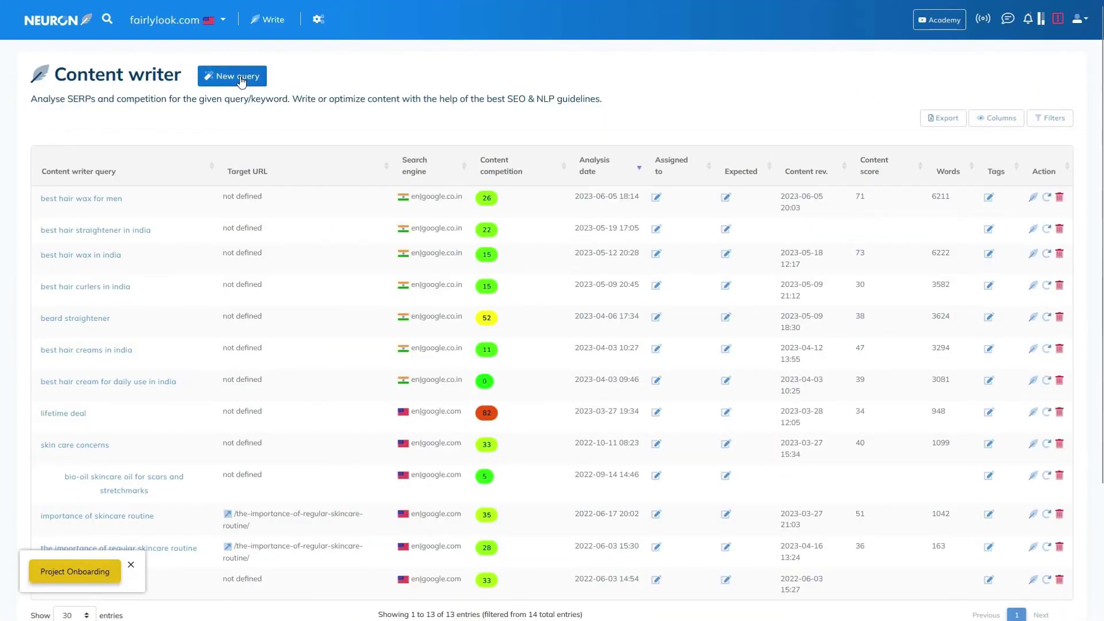
# - Create a Content writer query for 'how to clean coffee maker with baking soda' on US English Google
pyautogui.click(240, 78)
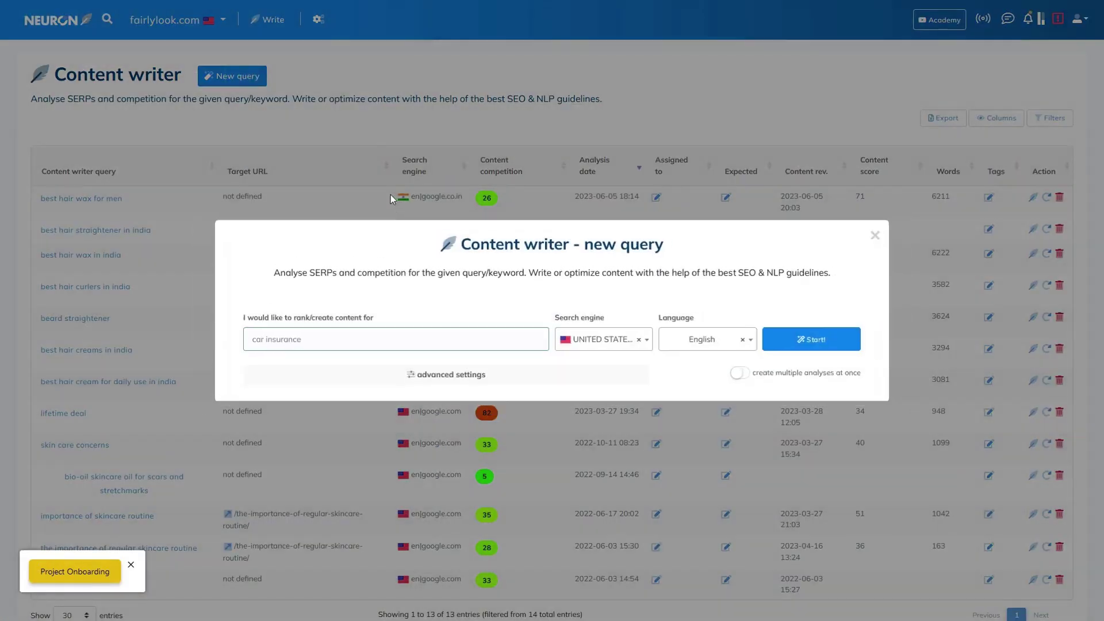
pyautogui.click(391, 337)
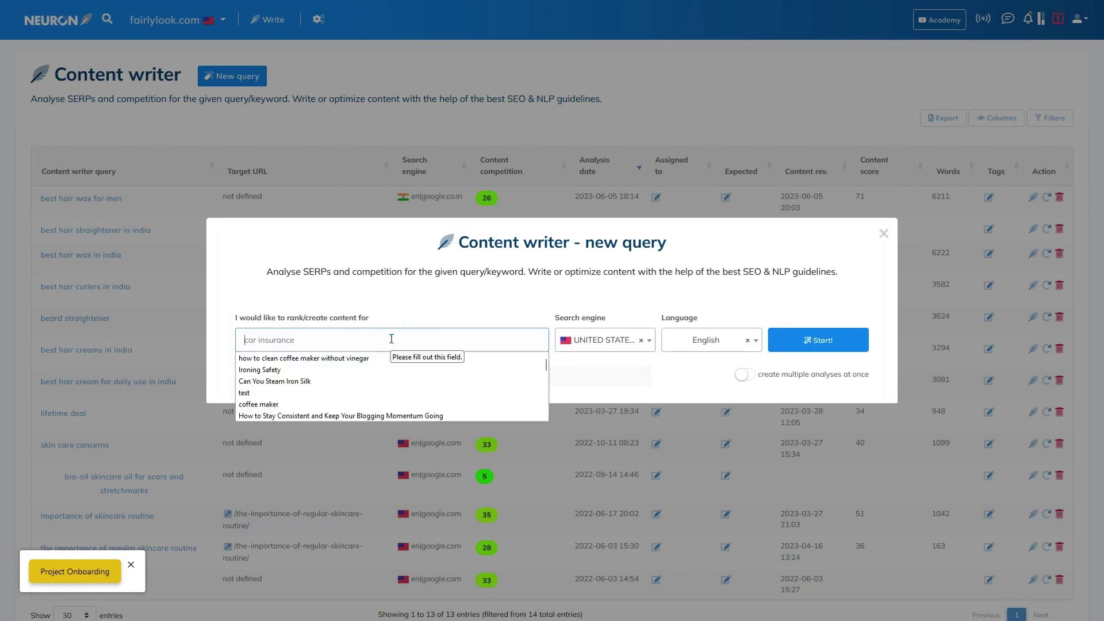
pyautogui.write('how to clean coffee maker with baking soda')
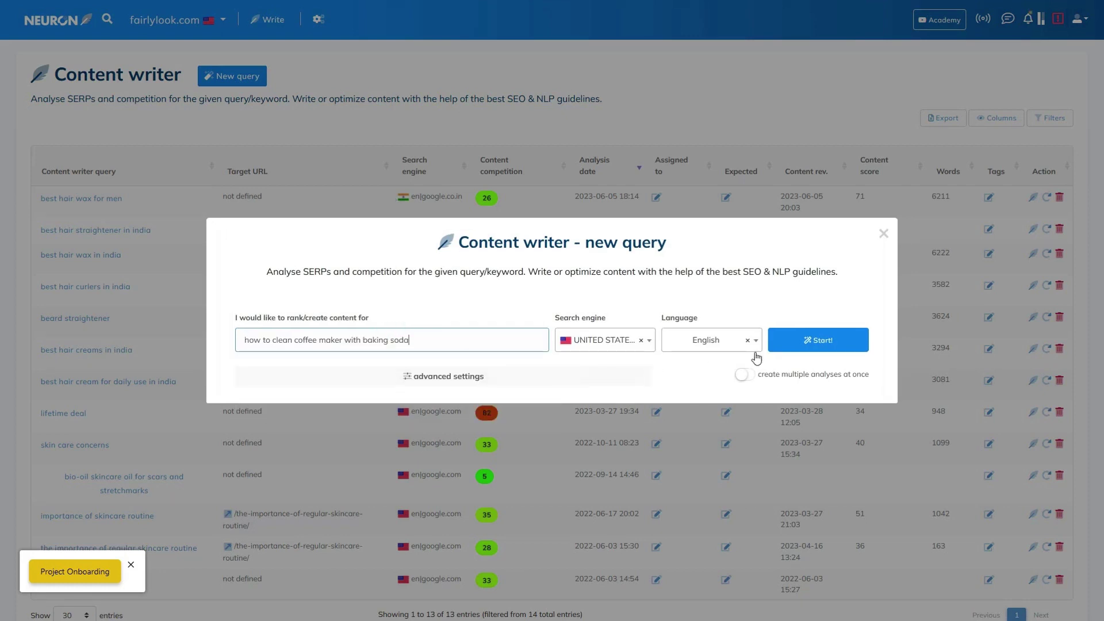
pyautogui.click(799, 343)
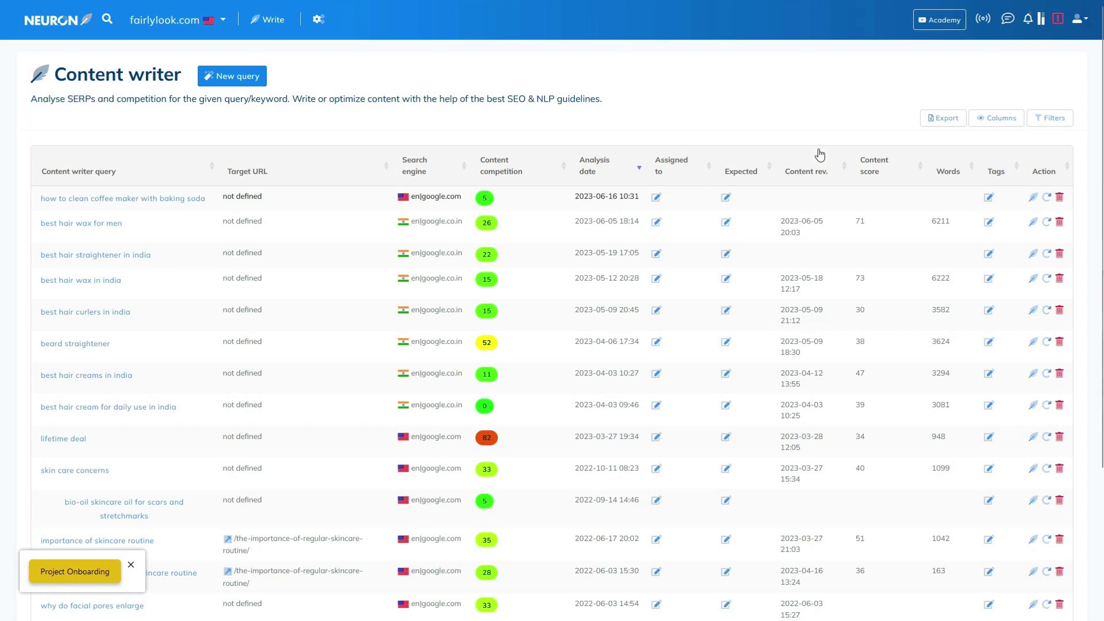
pyautogui.click(485, 199)
pyautogui.hotkey('alt', 'w')
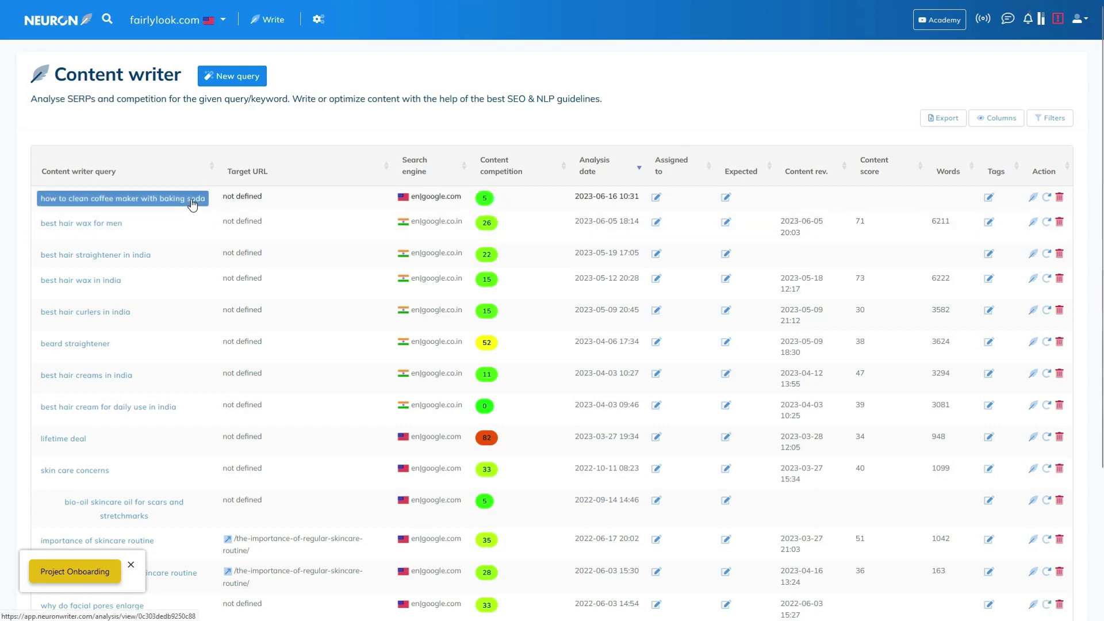
# - Open the baking soda query, add the 13th-ranked competitor, and generate the guidelines
pyautogui.click(148, 201)
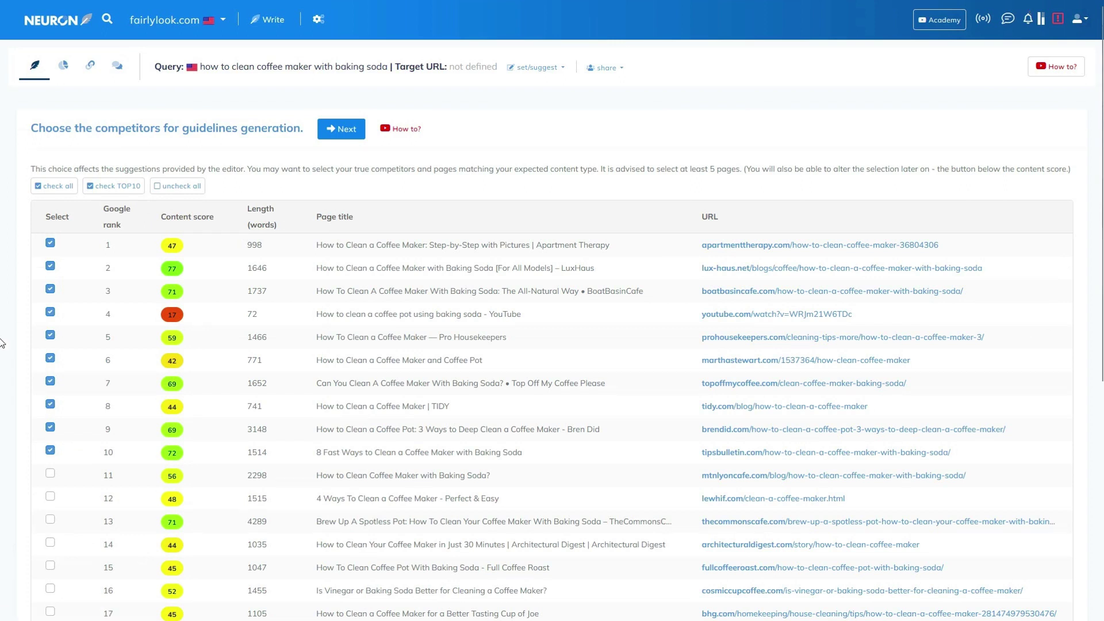
pyautogui.moveTo(160, 265); pyautogui.dragTo(594, 272)
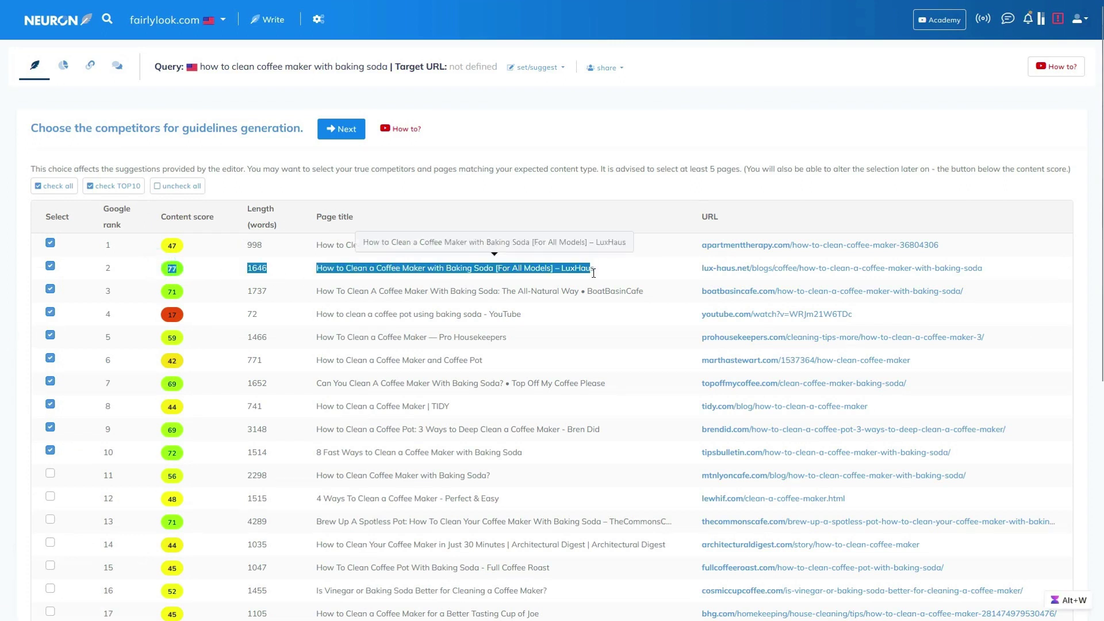
pyautogui.click(637, 267)
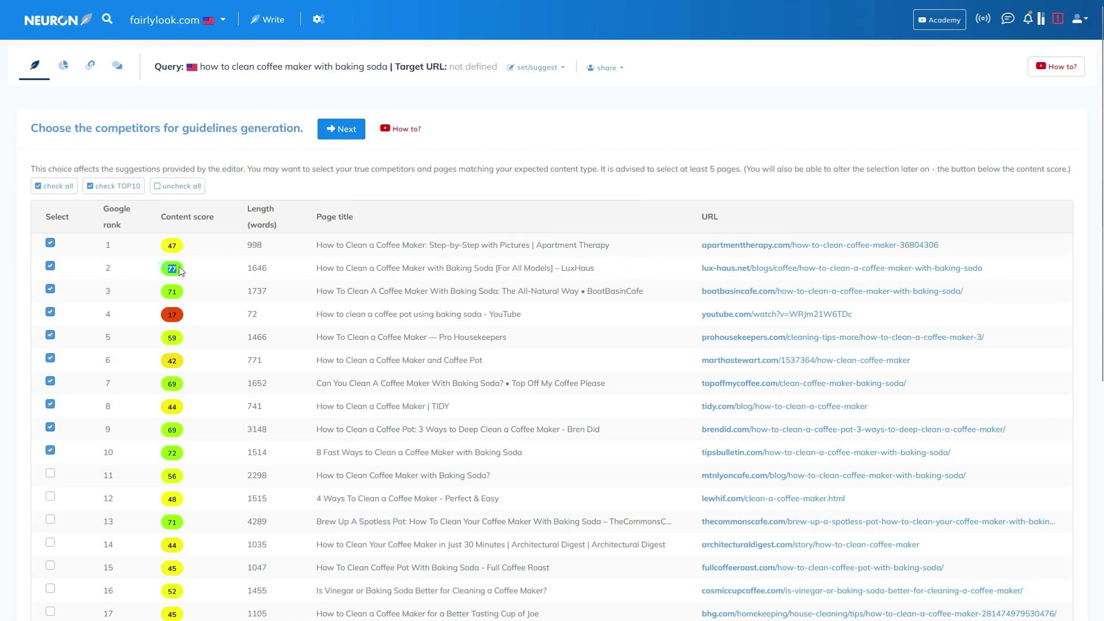
pyautogui.click(50, 519)
pyautogui.click(340, 132)
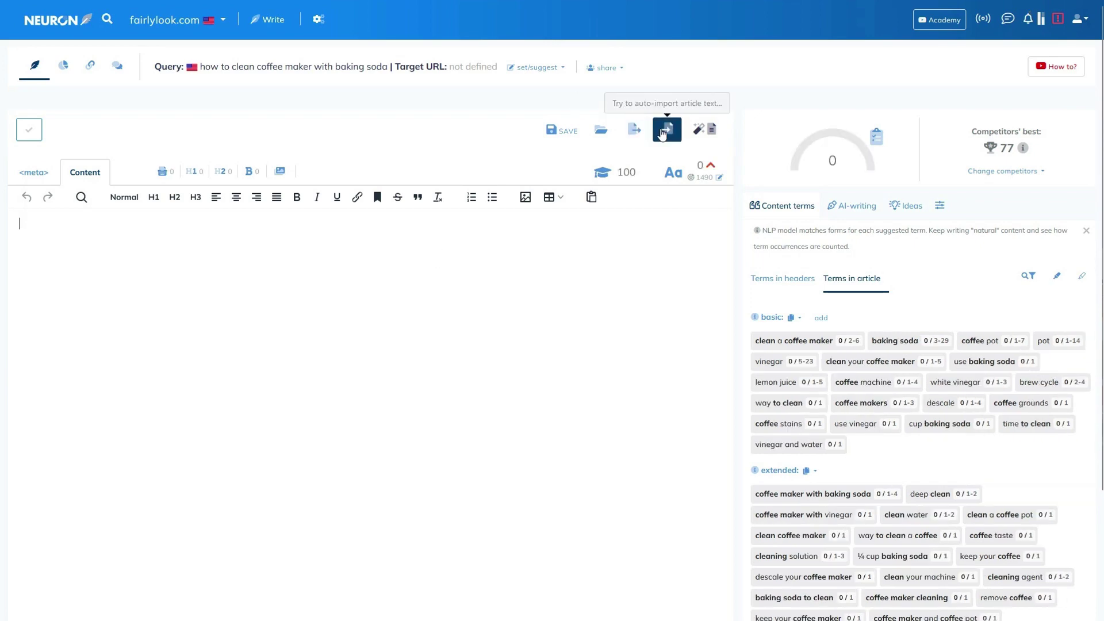
# - Import the lux-haus.net baking soda cleaning article into the editor from its pasted URL
pyautogui.click(662, 134)
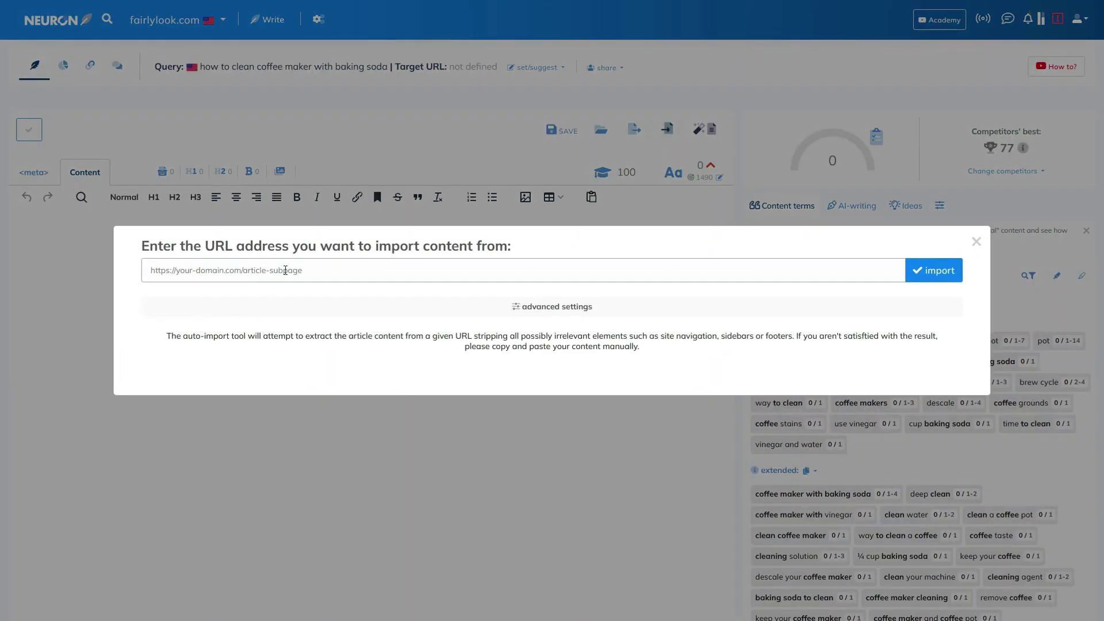
pyautogui.rightClick(285, 271)
pyautogui.click(313, 356)
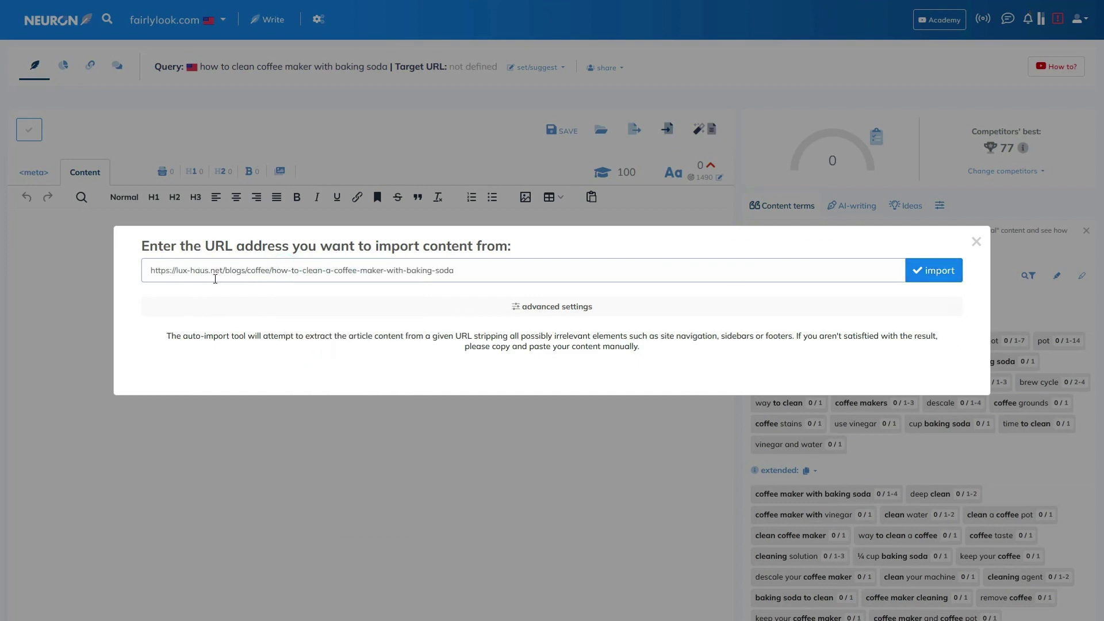
pyautogui.moveTo(226, 270); pyautogui.dragTo(175, 270)
pyautogui.click(336, 274)
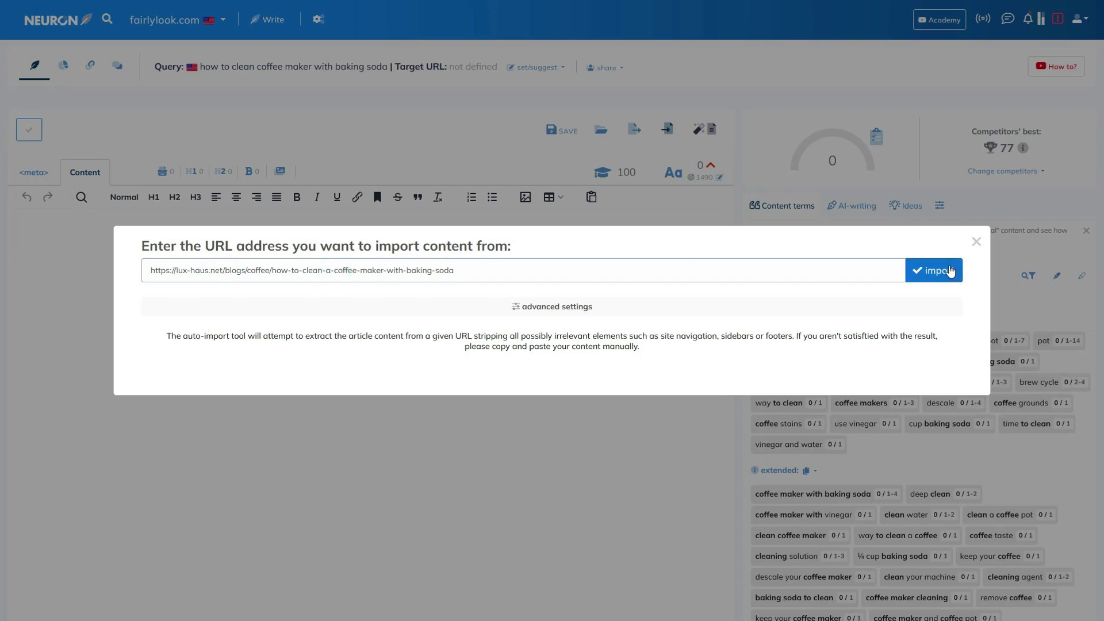
pyautogui.click(950, 271)
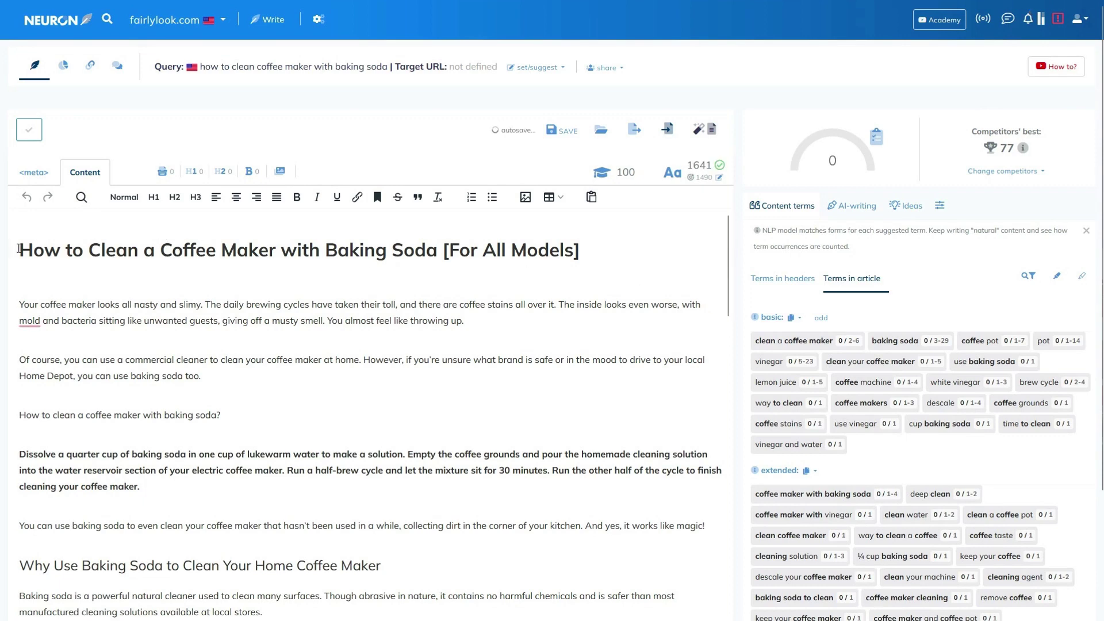
pyautogui.moveTo(20, 249); pyautogui.dragTo(430, 251)
pyautogui.click(369, 243)
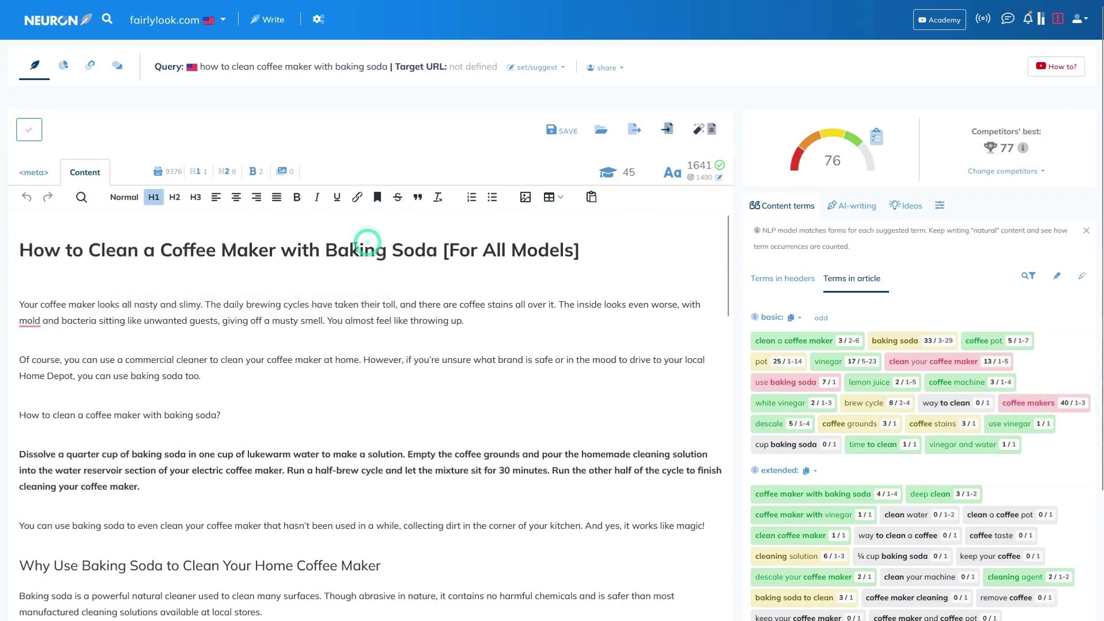
pyautogui.click(31, 172)
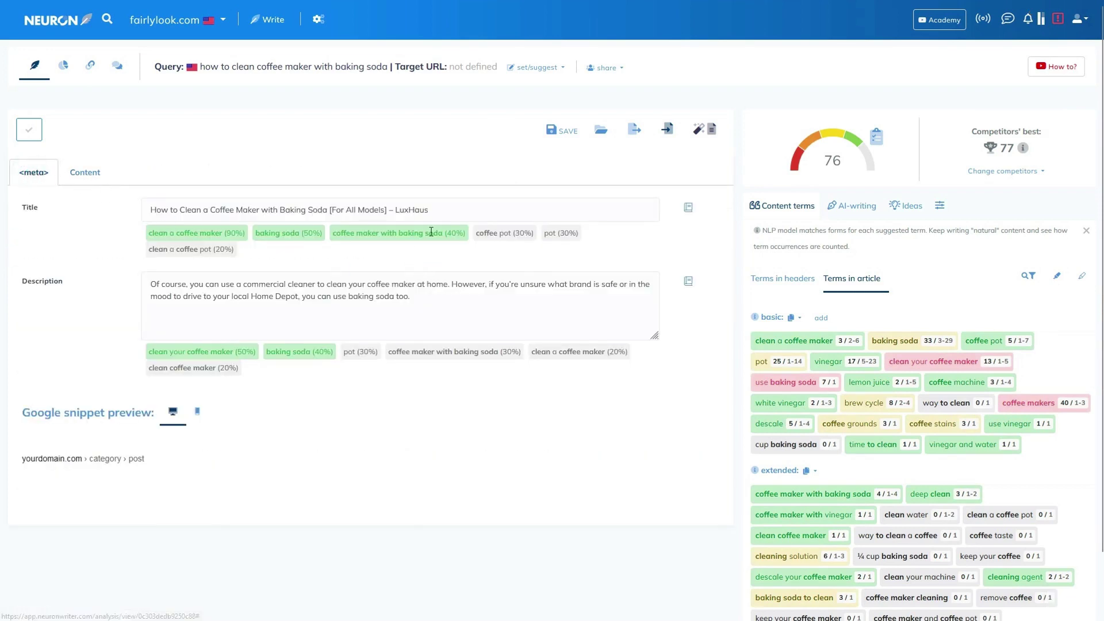
pyautogui.tripleClick(444, 212)
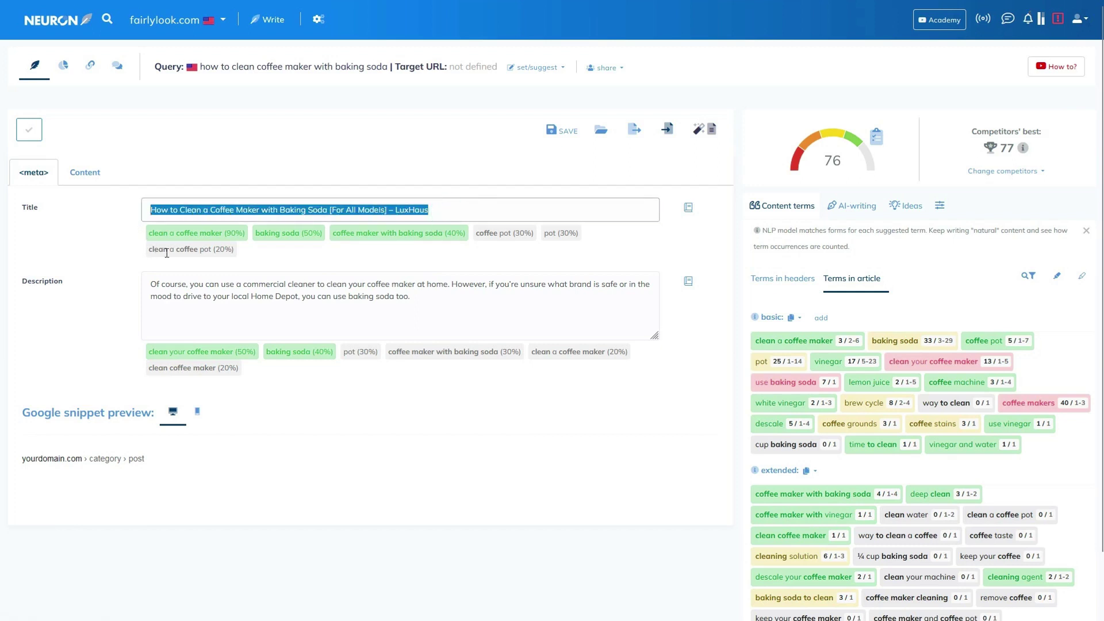
pyautogui.moveTo(436, 300); pyautogui.dragTo(146, 281)
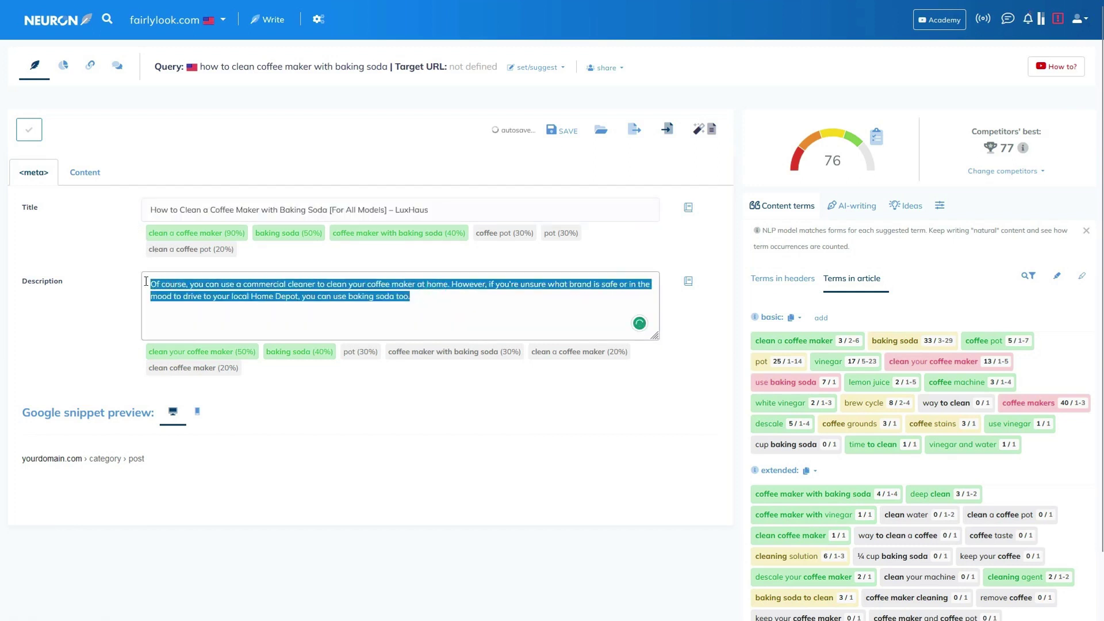
pyautogui.click(84, 172)
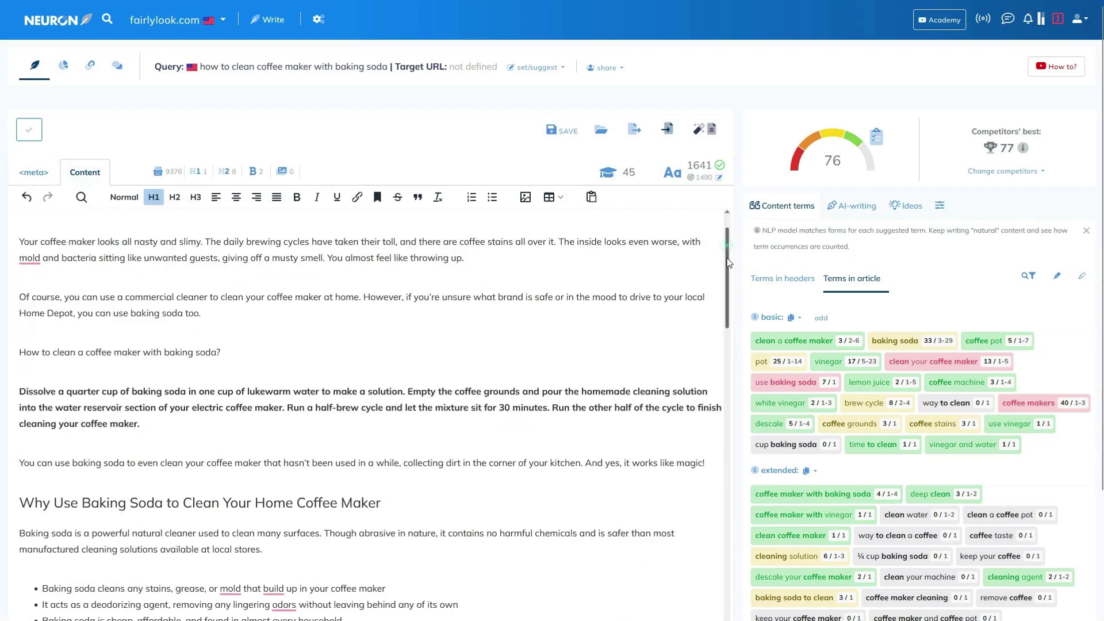
# - Show the overall content score breakdown for the article's 76/100 score
pyautogui.click(841, 211)
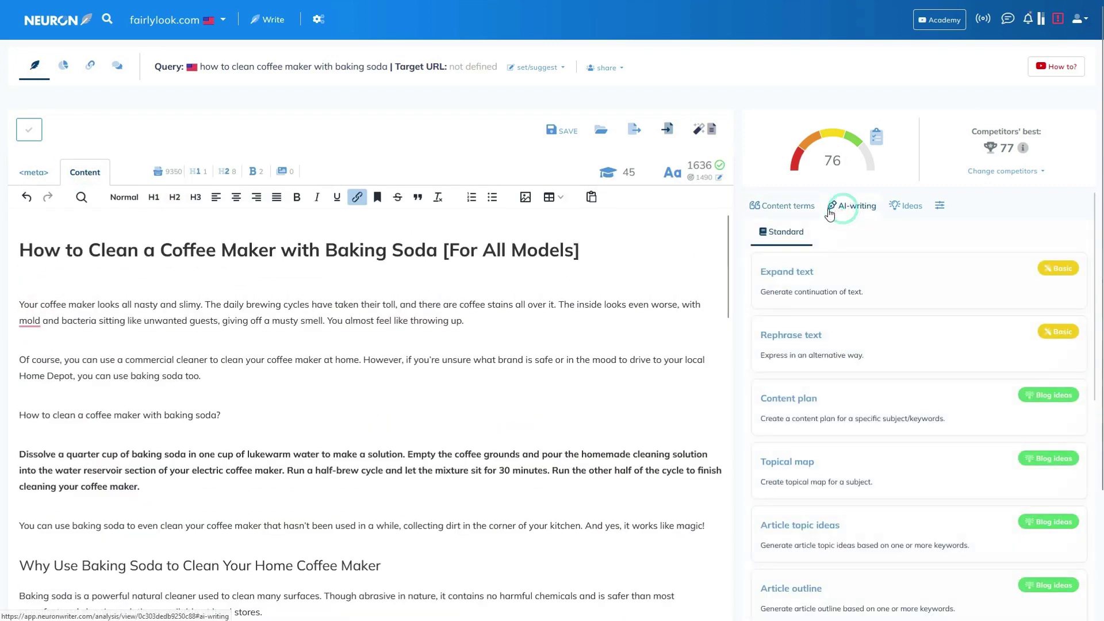
pyautogui.click(789, 214)
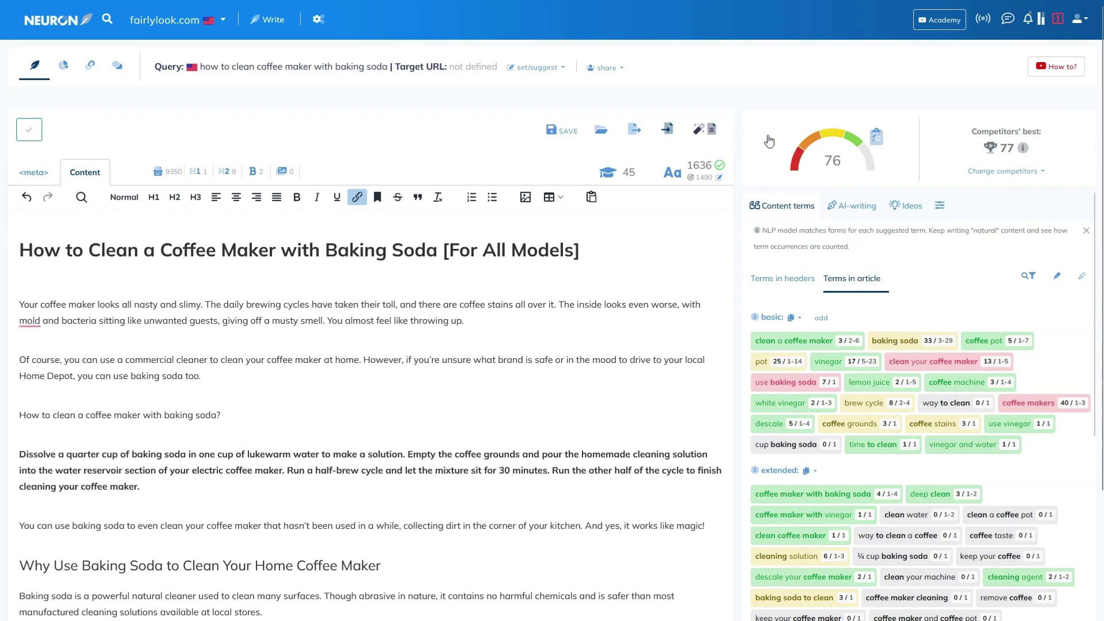
pyautogui.click(875, 135)
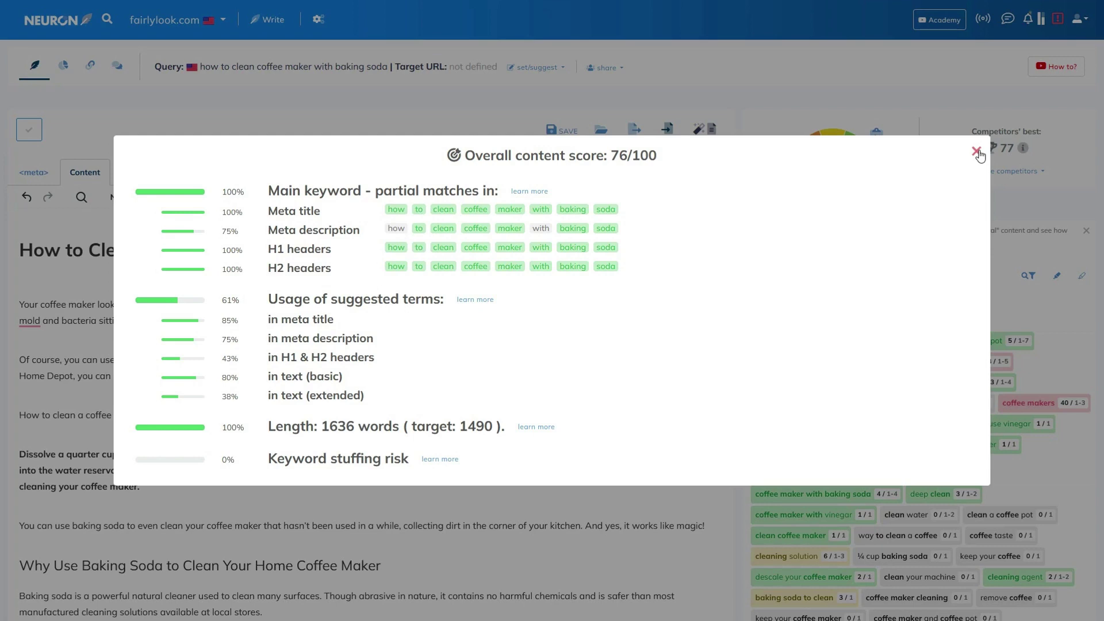
# - Close the content score breakdown, create an article draft for the baking soda query, and review its content ideas
pyautogui.click(635, 229)
pyautogui.click(976, 151)
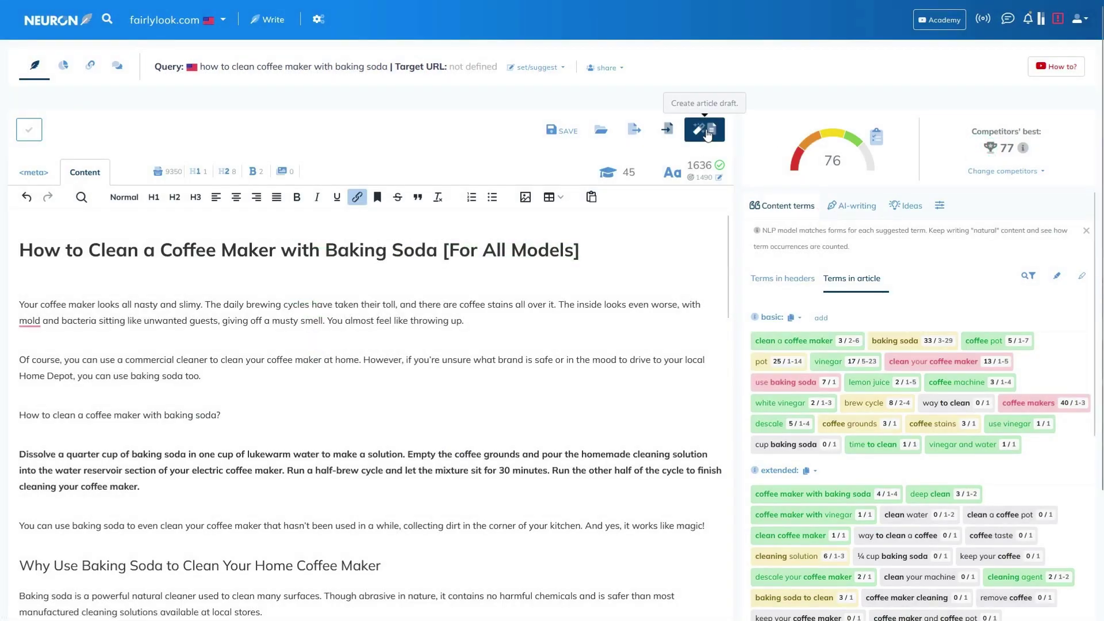
pyautogui.click(707, 134)
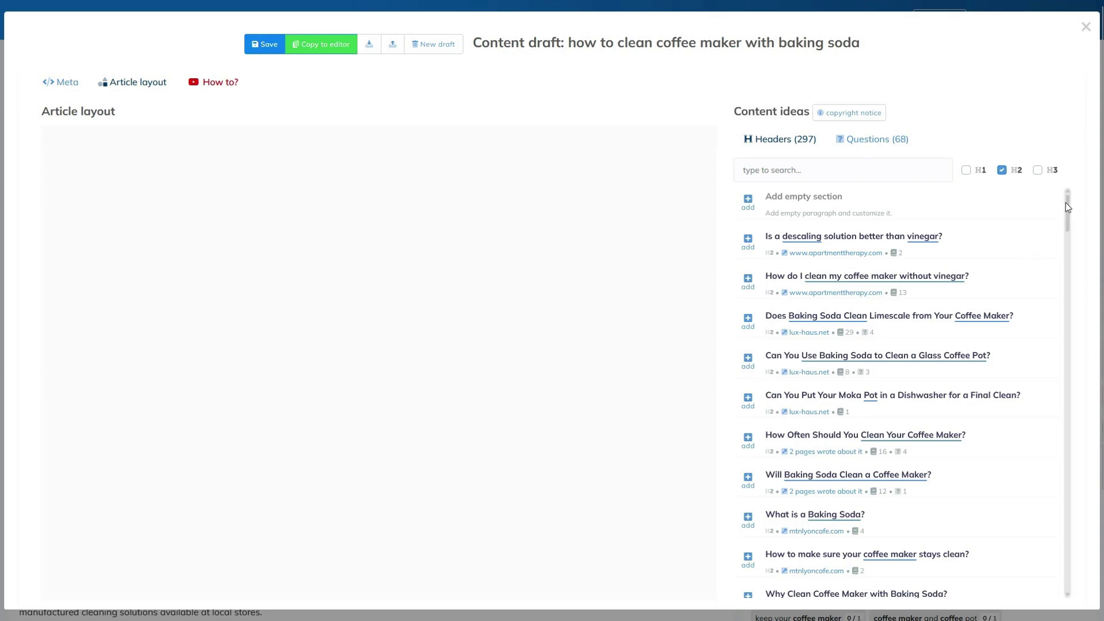
pyautogui.moveTo(1066, 202); pyautogui.dragTo(1072, 308)
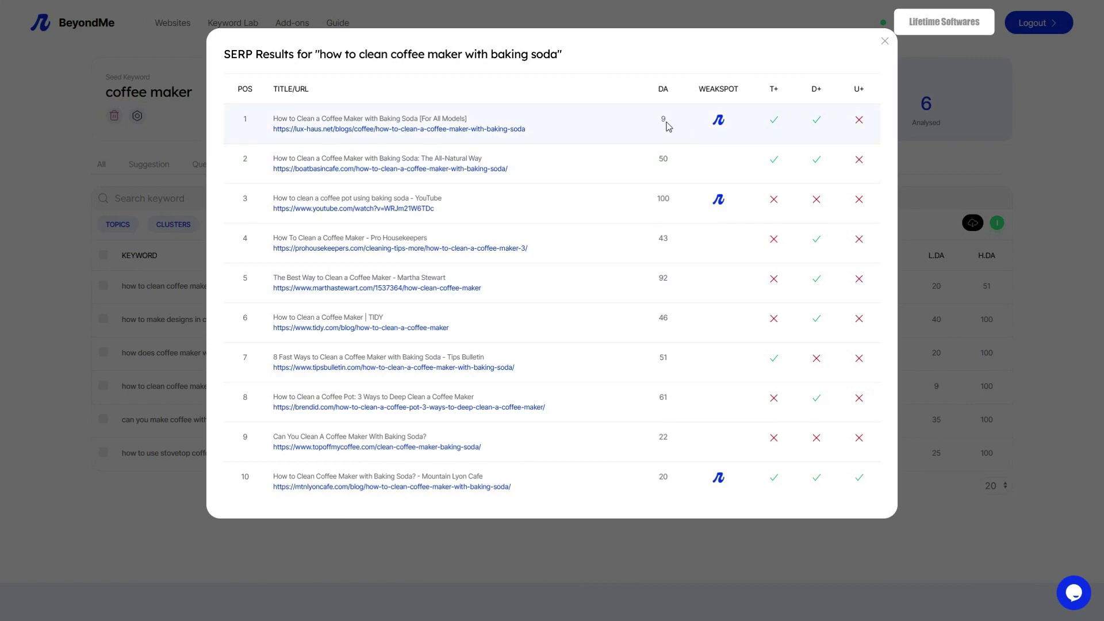
# - Highlight the DA values of 9 and 50 for the top two baking soda results
pyautogui.doubleClick(663, 119)
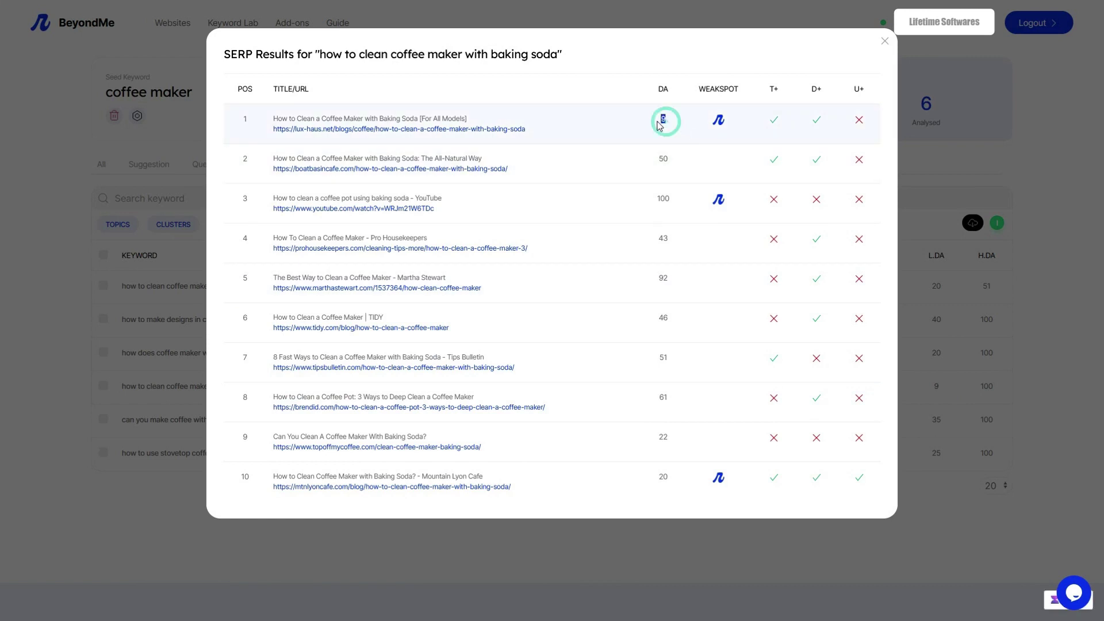
pyautogui.doubleClick(664, 158)
pyautogui.click(667, 167)
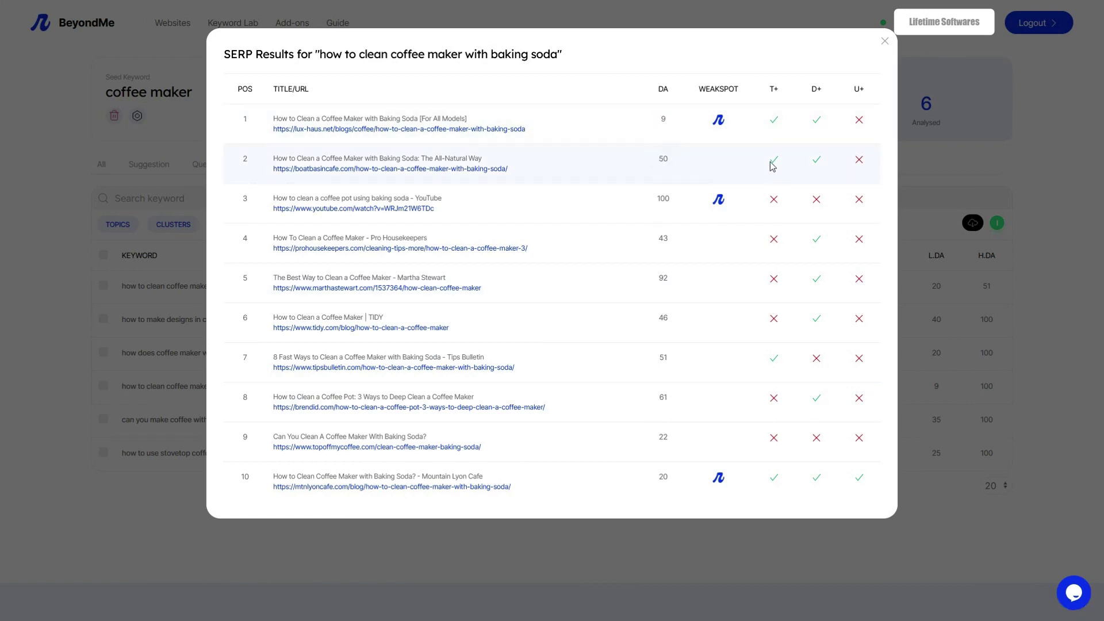
# - Select the query in the results heading and bring up the MozBar Chrome Web Store page
pyautogui.click(777, 165)
pyautogui.click(817, 162)
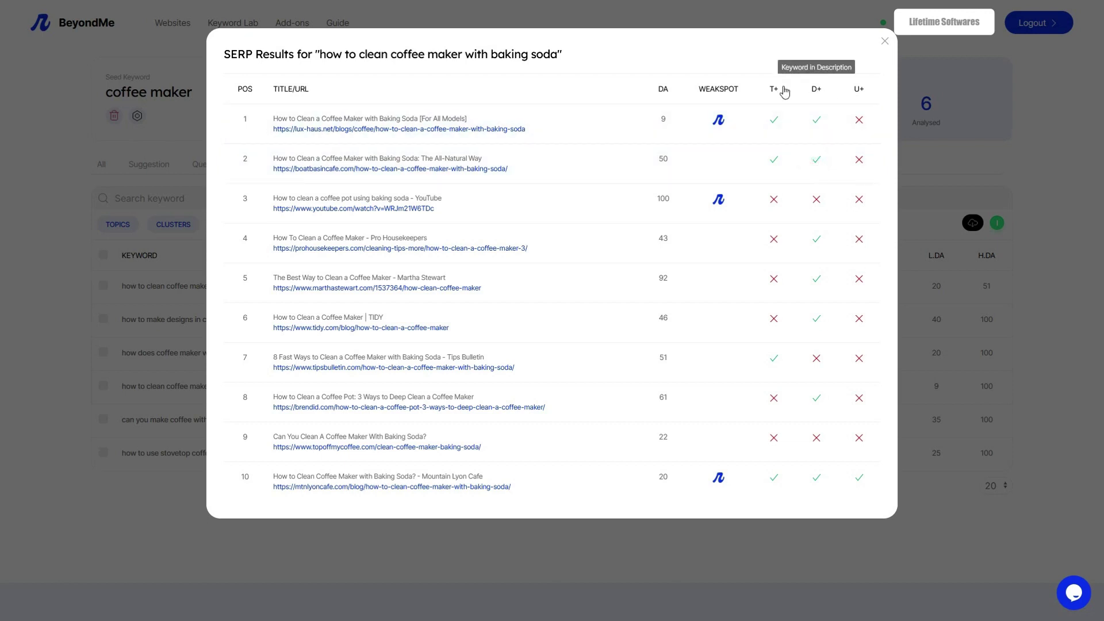
pyautogui.moveTo(322, 55); pyautogui.dragTo(559, 55)
pyautogui.rightClick(558, 55)
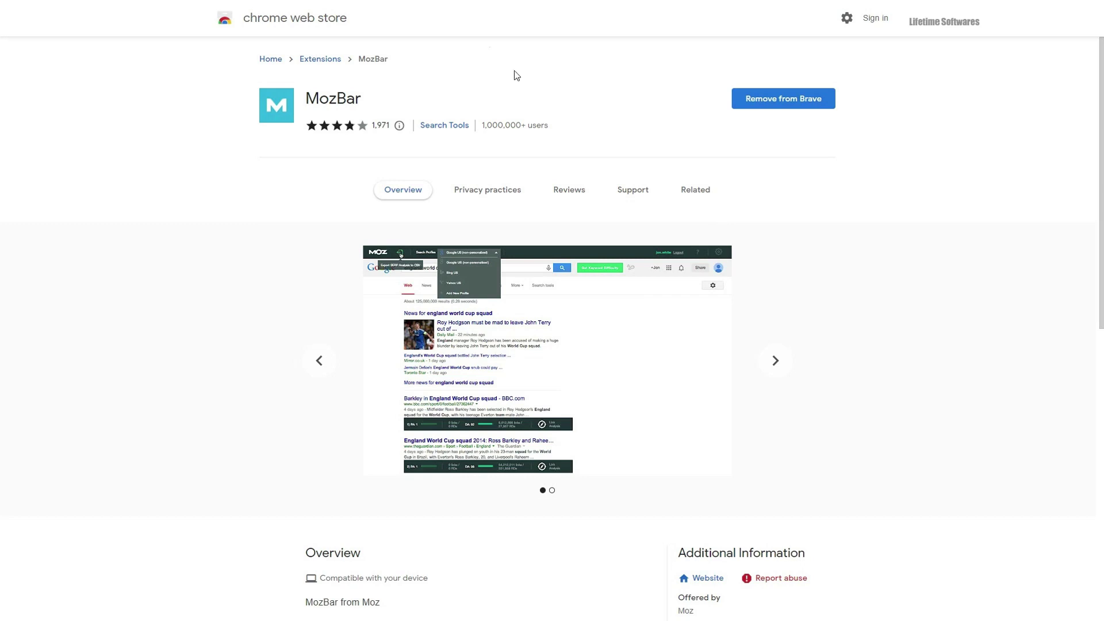
# - Search 'how to clean coffee maker with baking soda' on Google with MozBar active
pyautogui.moveTo(381, 99); pyautogui.dragTo(307, 99)
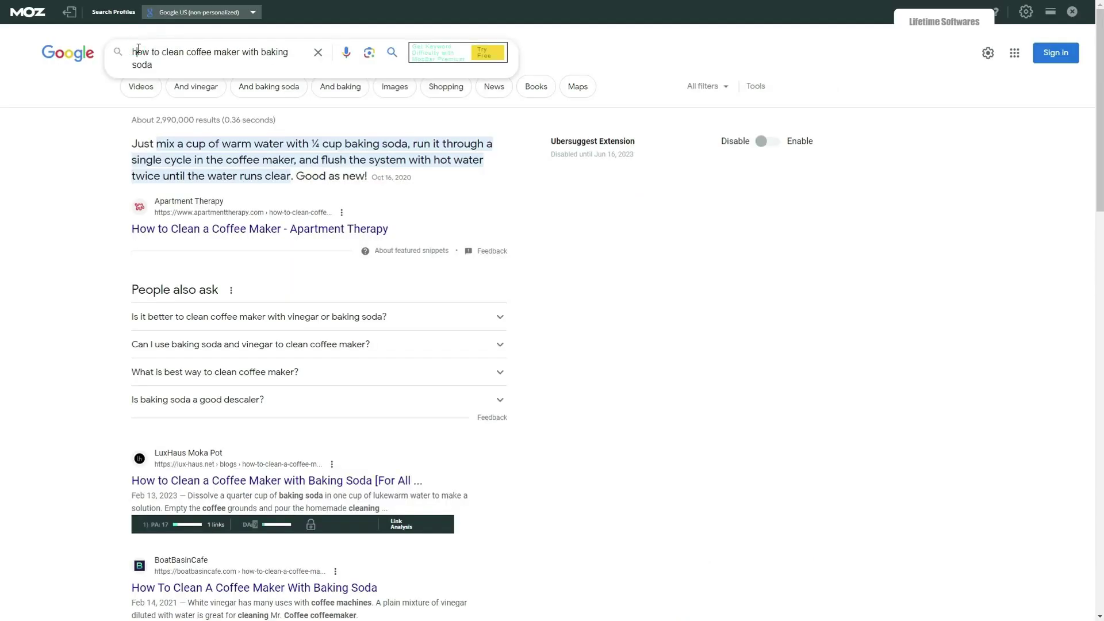
pyautogui.moveTo(138, 49); pyautogui.dragTo(291, 52)
pyautogui.click(233, 50)
# - Confirm the LuxHaus result shows MozBar DA 9, then return to BeyondMe
pyautogui.scroll(-4, 693, 75)
pyautogui.tripleClick(250, 290)
pyautogui.click(729, 303)
pyautogui.click(554, 297)
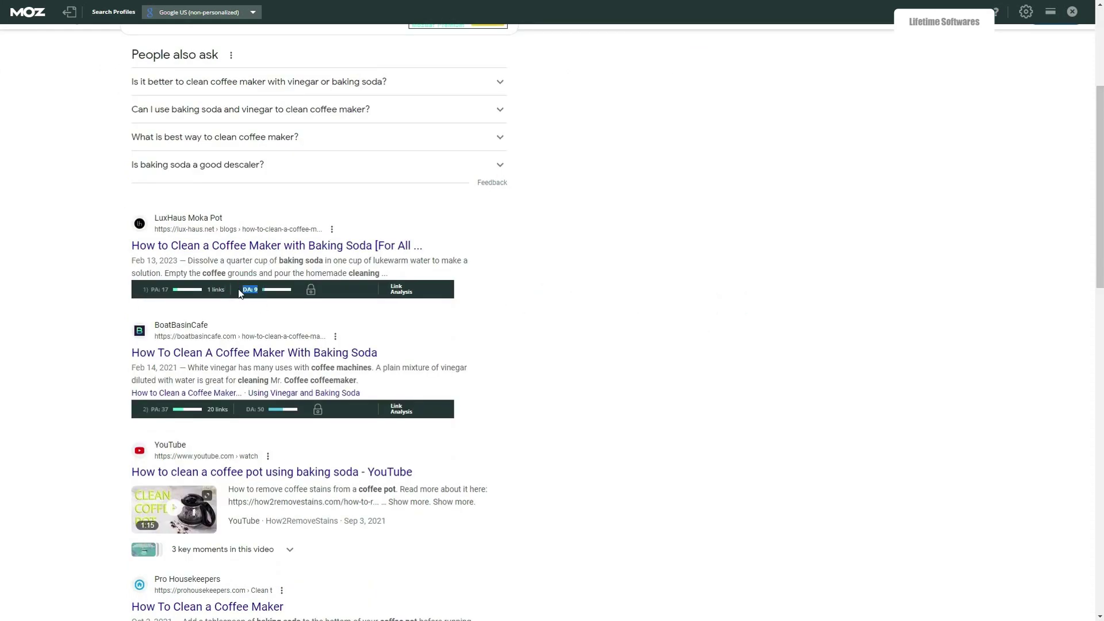
pyautogui.click(238, 289)
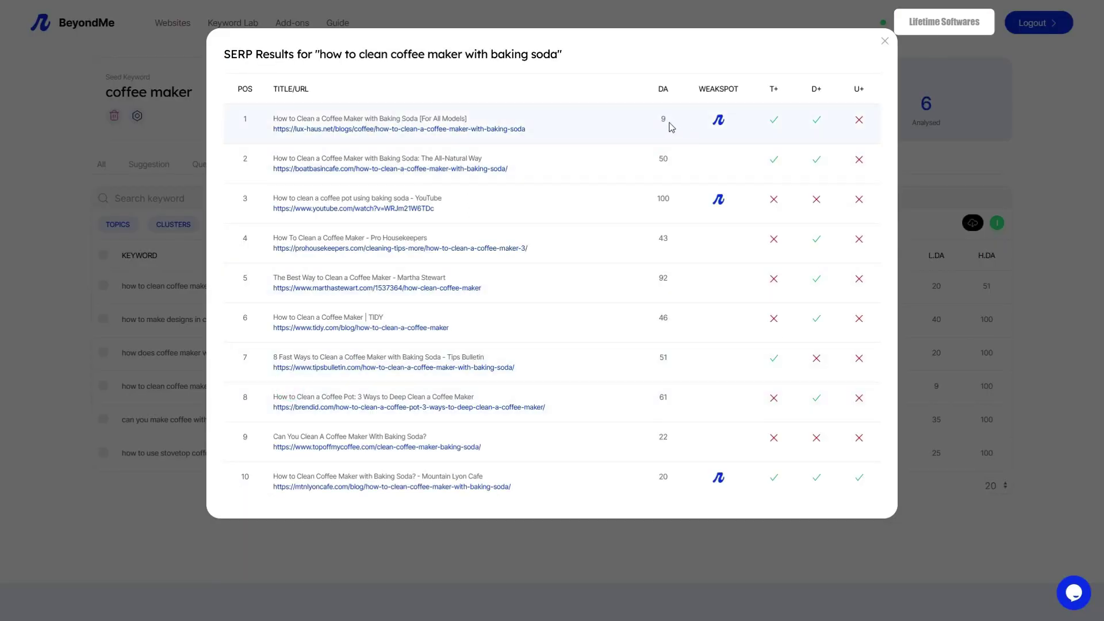
# - Close the SERP Results modal and run AI clustering for the 'coffee maker' seed keyword
pyautogui.doubleClick(661, 121)
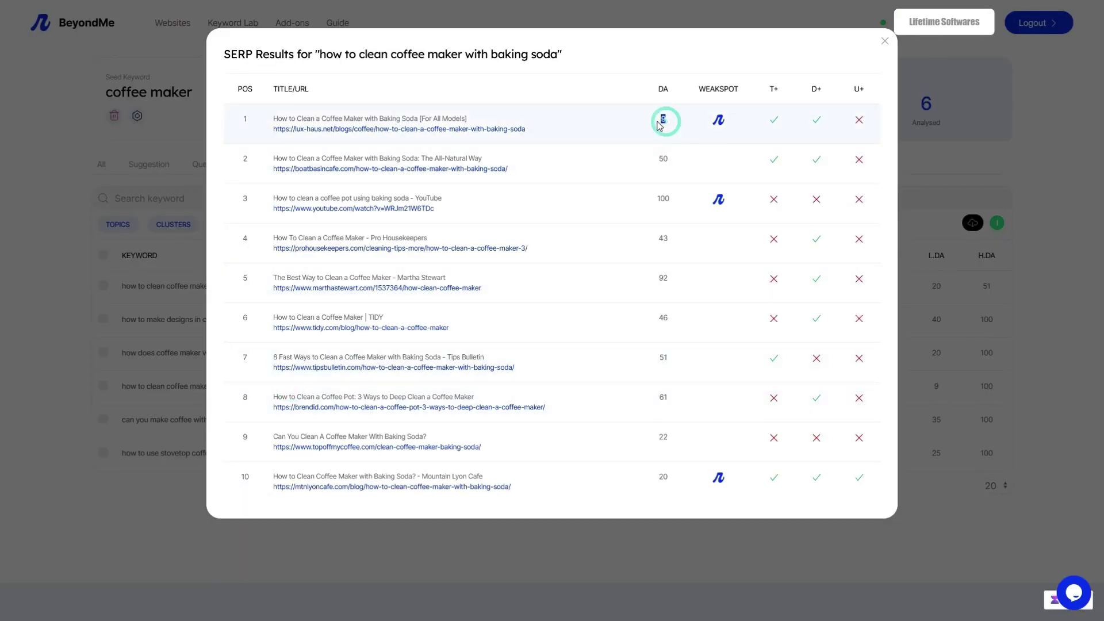
pyautogui.click(666, 158)
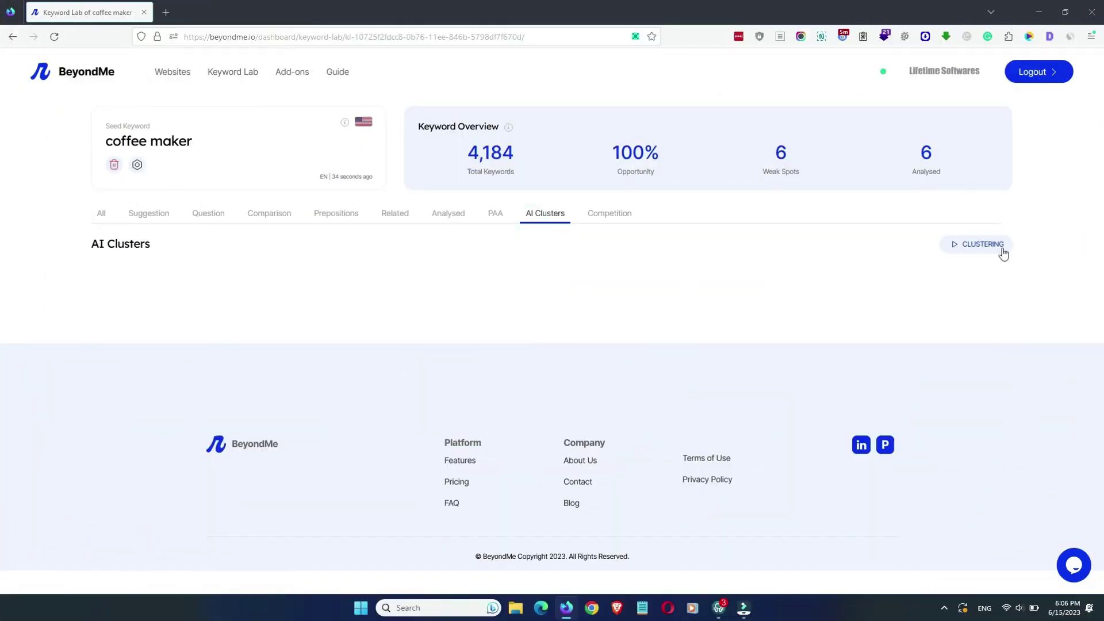
pyautogui.click(993, 246)
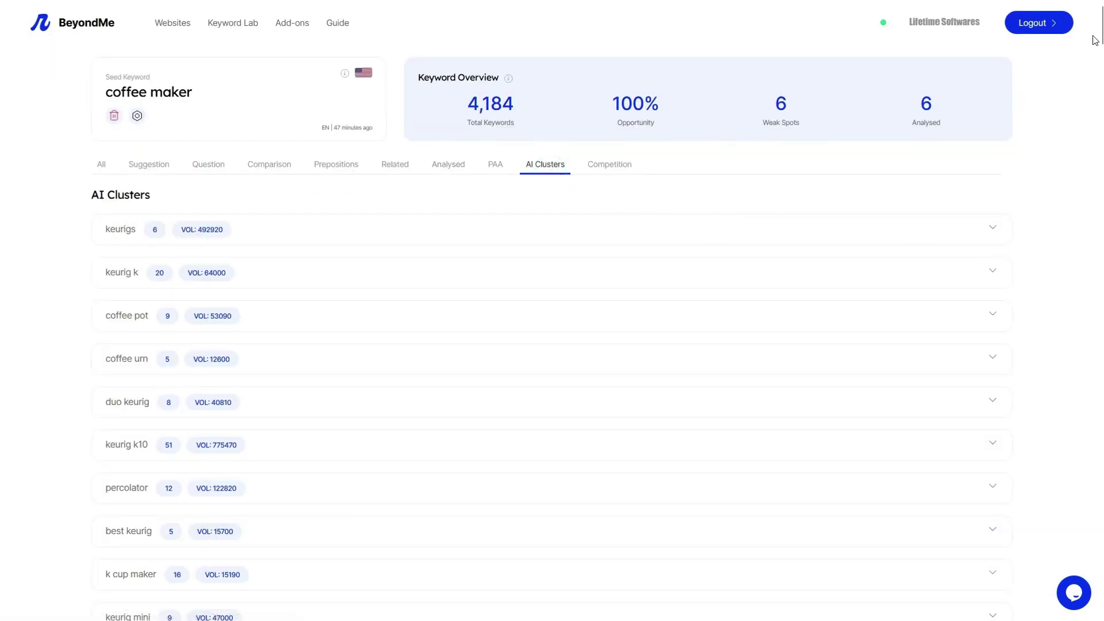
pyautogui.scroll(-20, 3, 35)
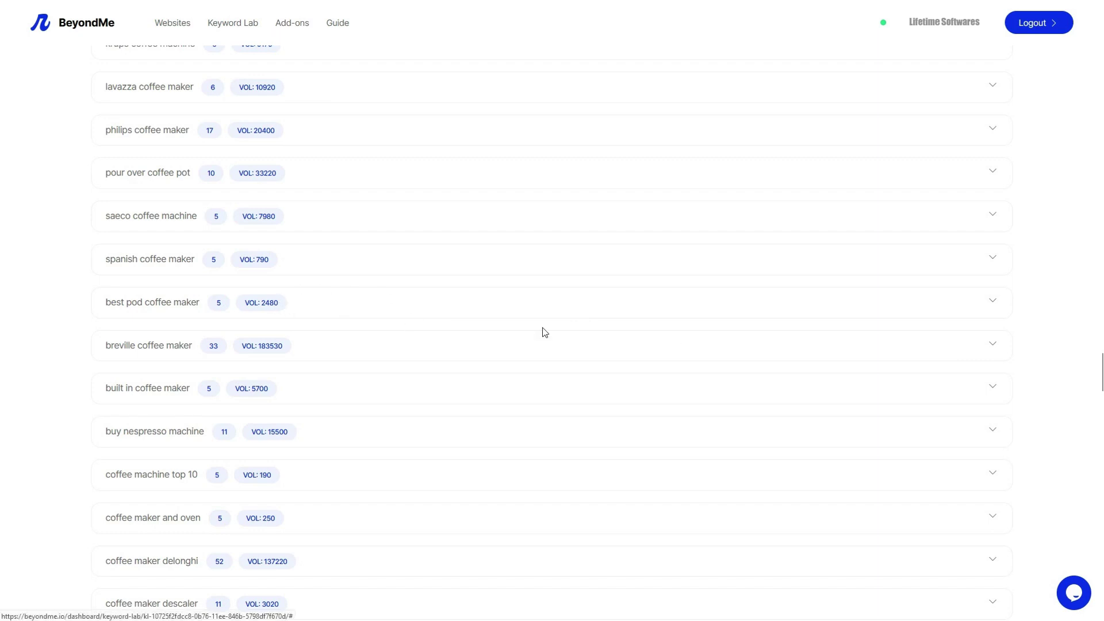
pyautogui.scroll(-7, 1, 380)
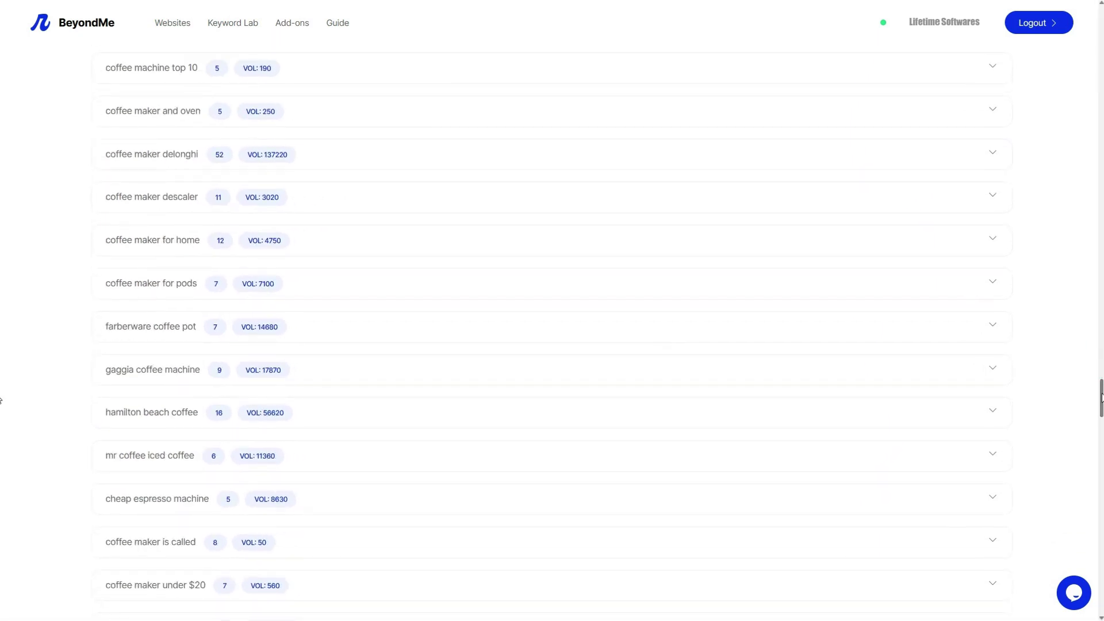
pyautogui.scroll(15, 1, 399)
pyautogui.scroll(-10, 1, 377)
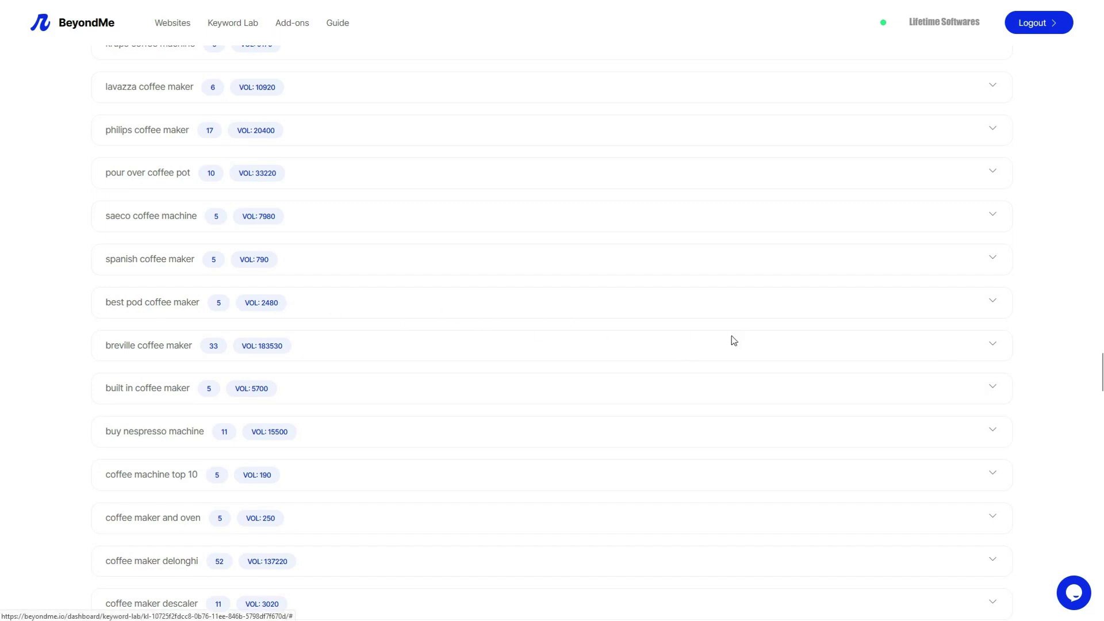
pyautogui.scroll(10, 3, 177)
pyautogui.scroll(-10, 2, 320)
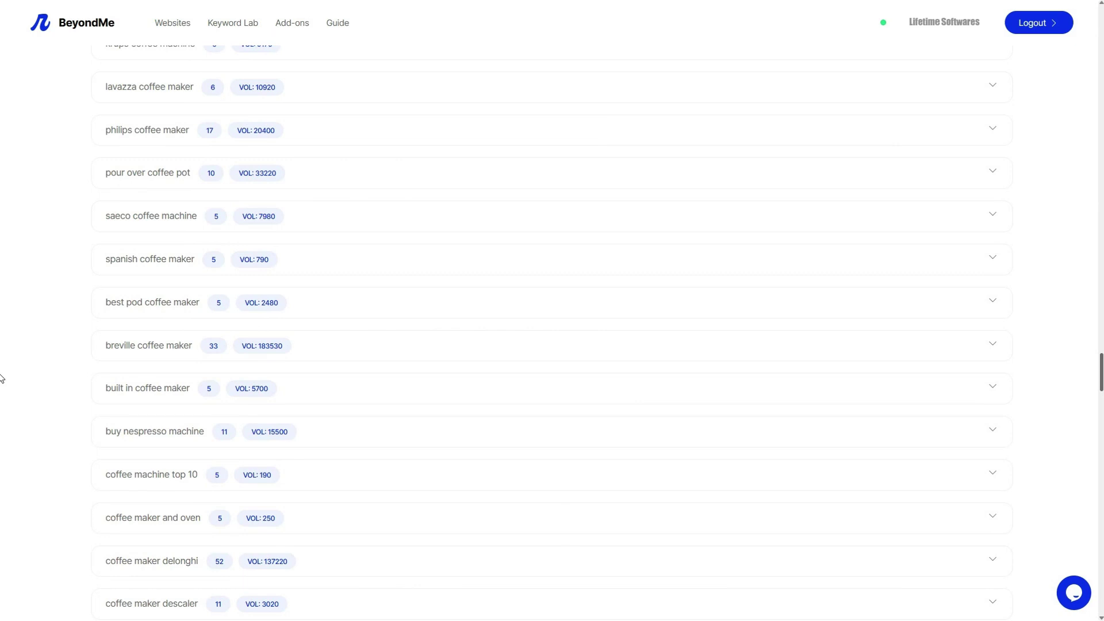
pyautogui.scroll(-7, 2, 379)
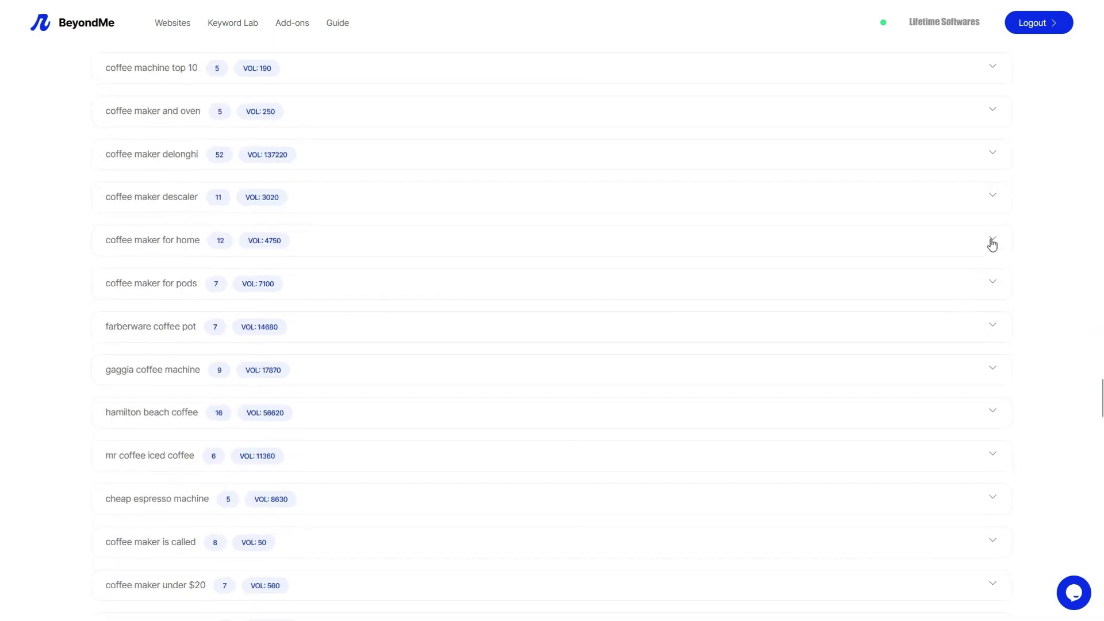
# - Expand the 'coffee maker for home' cluster and highlight keywords like 'best home coffee machine 2022'
pyautogui.click(992, 239)
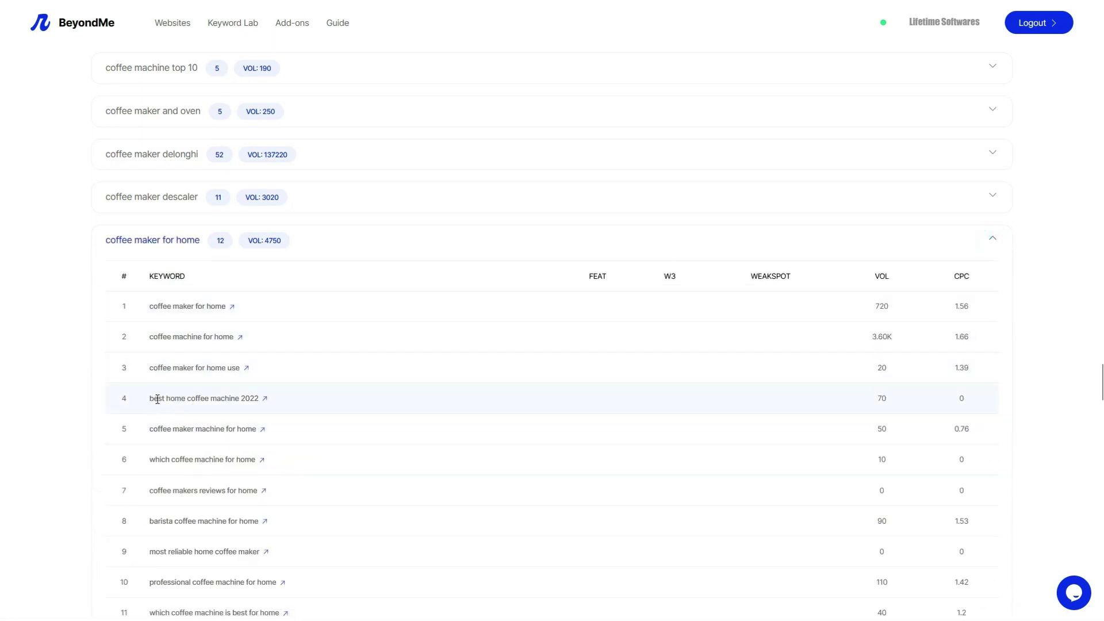
pyautogui.moveTo(222, 399); pyautogui.dragTo(151, 398)
pyautogui.click(200, 422)
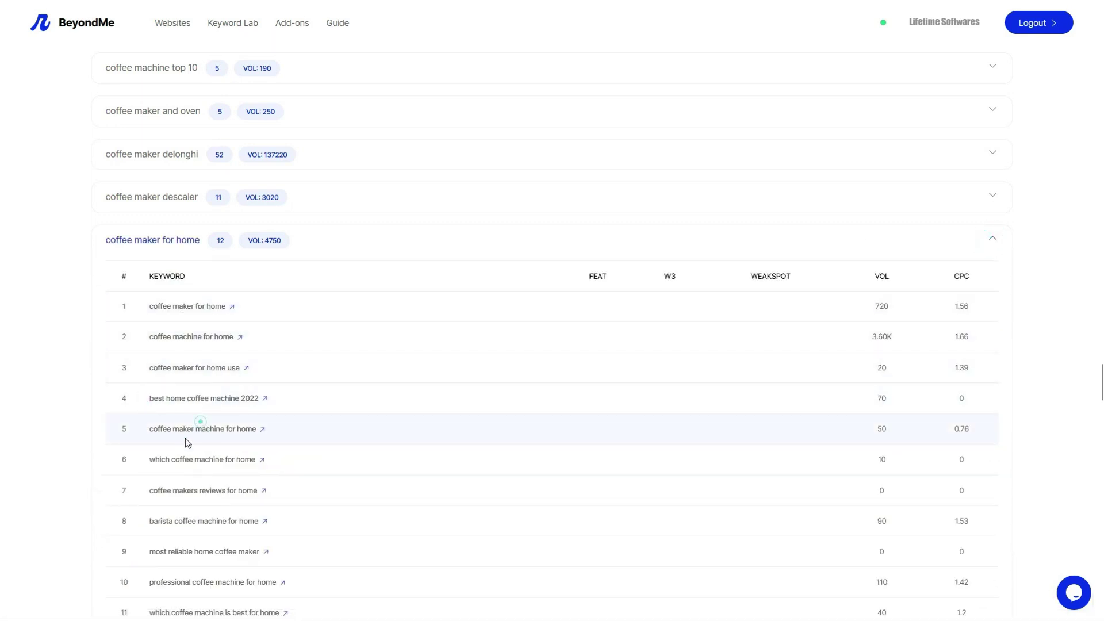
pyautogui.doubleClick(246, 429)
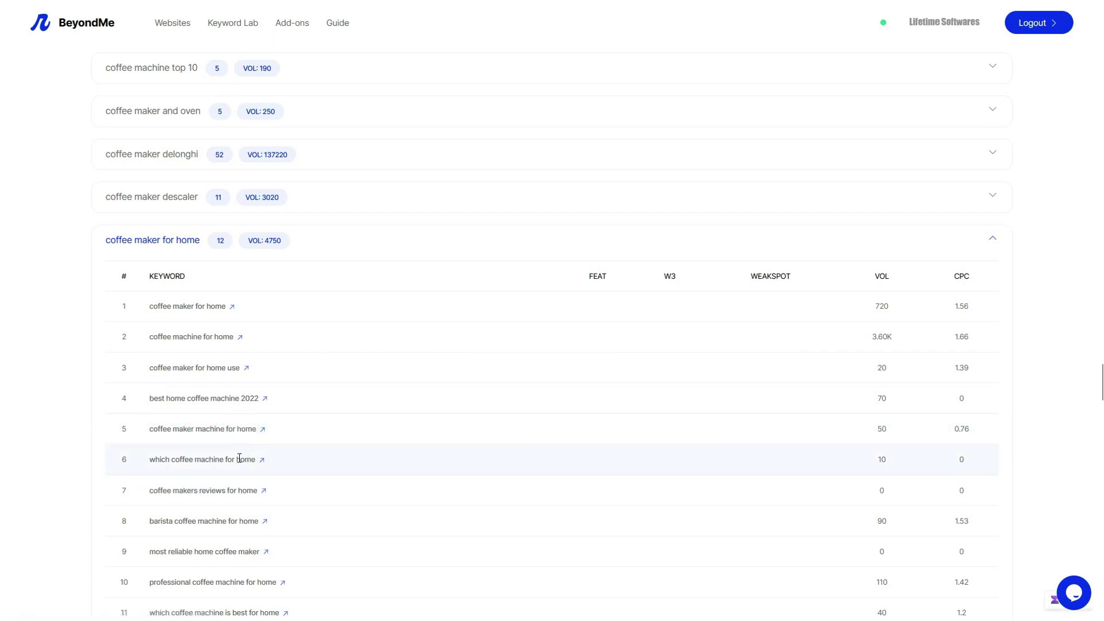